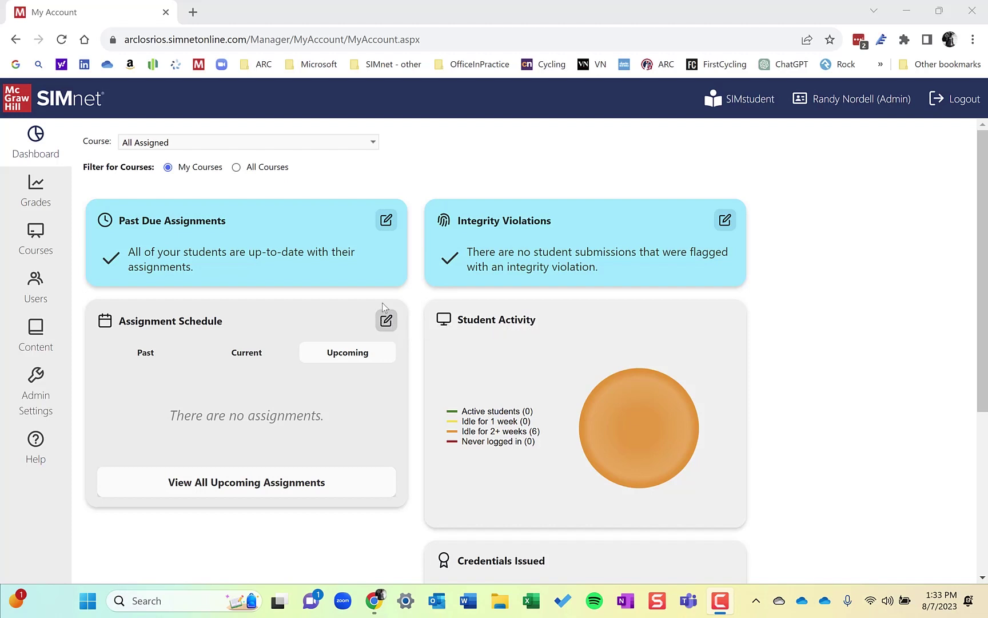
- Open the Content panel to see the lessons, SIMbooks and exams content types
{"action": "left_click", "coordinate": [33, 338]}
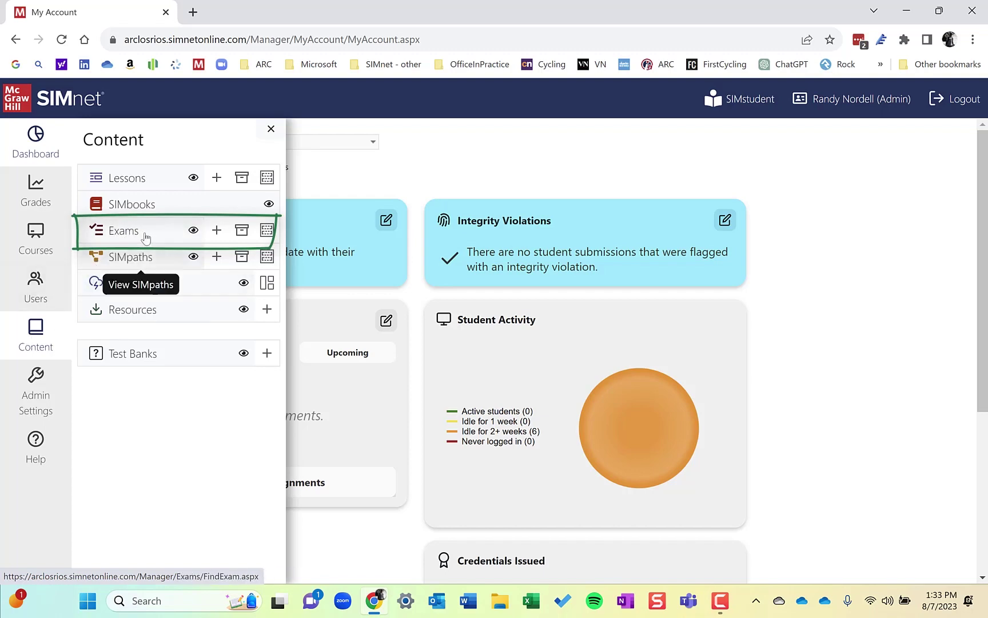
- Begin a new exam from the Exams entry in the Content panel
{"action": "left_click", "coordinate": [217, 231]}
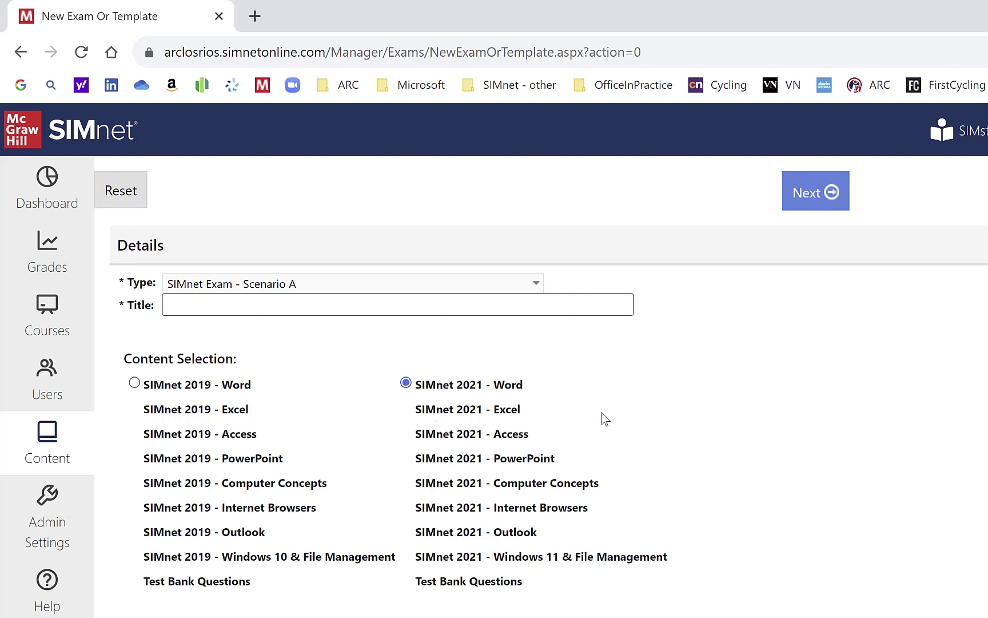
{"action": "scroll", "coordinate": [605, 421], "scroll_direction": "down", "scroll_amount": 2}
{"action": "scroll", "coordinate": [600, 417], "scroll_direction": "up", "scroll_amount": 2}
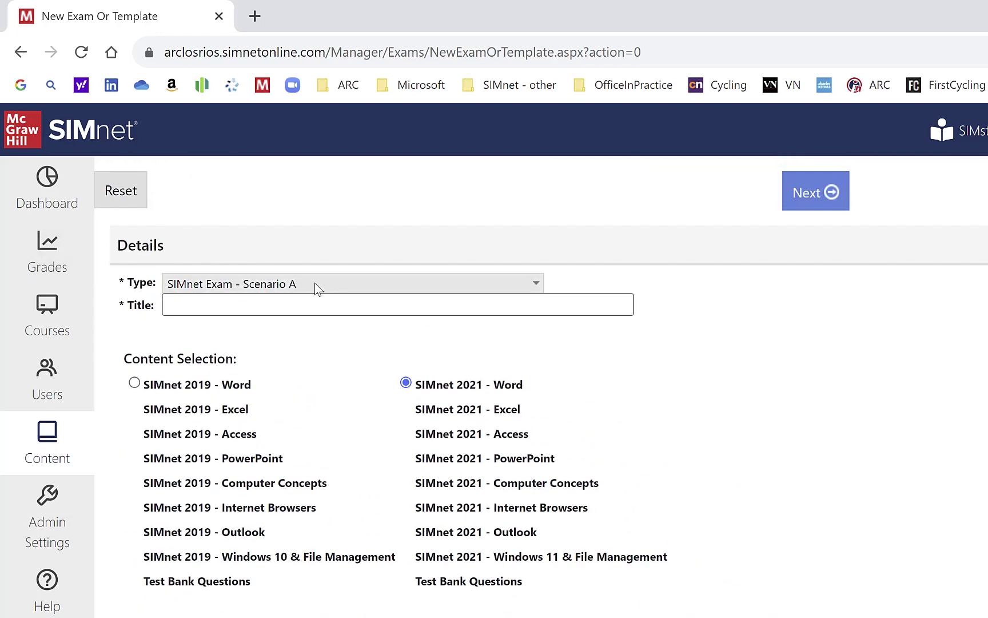
- Expand the exam Type list to show Scenario A, Scenario B, Test Bank and template types
{"action": "left_click", "coordinate": [314, 283]}
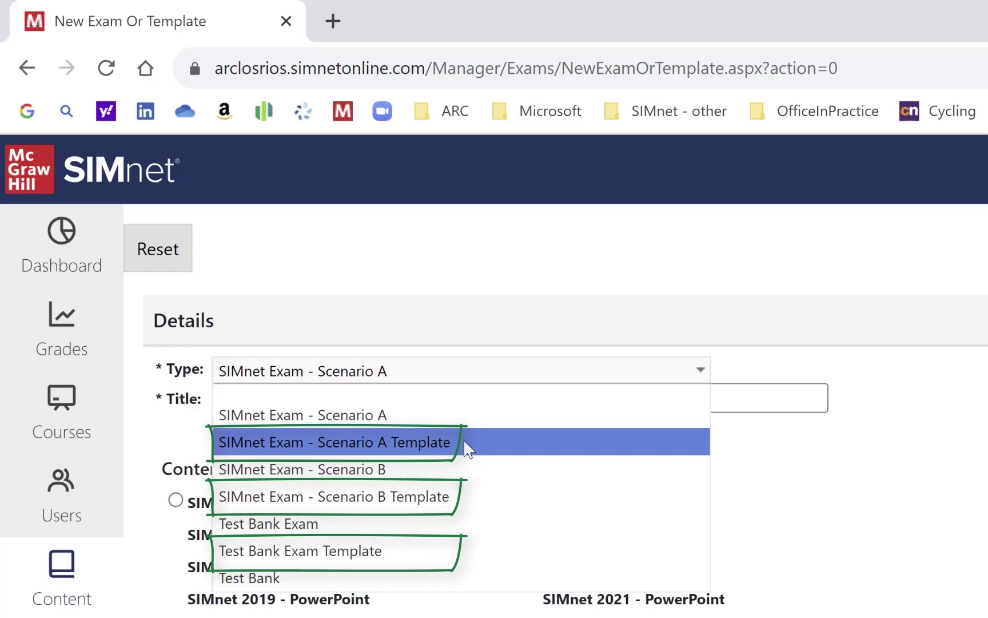
{"action": "scroll", "coordinate": [464, 440], "scroll_direction": "down", "scroll_amount": 2}
{"action": "scroll", "coordinate": [465, 440], "scroll_direction": "down", "scroll_amount": 4}
{"action": "scroll", "coordinate": [662, 419], "scroll_direction": "down", "scroll_amount": 3}
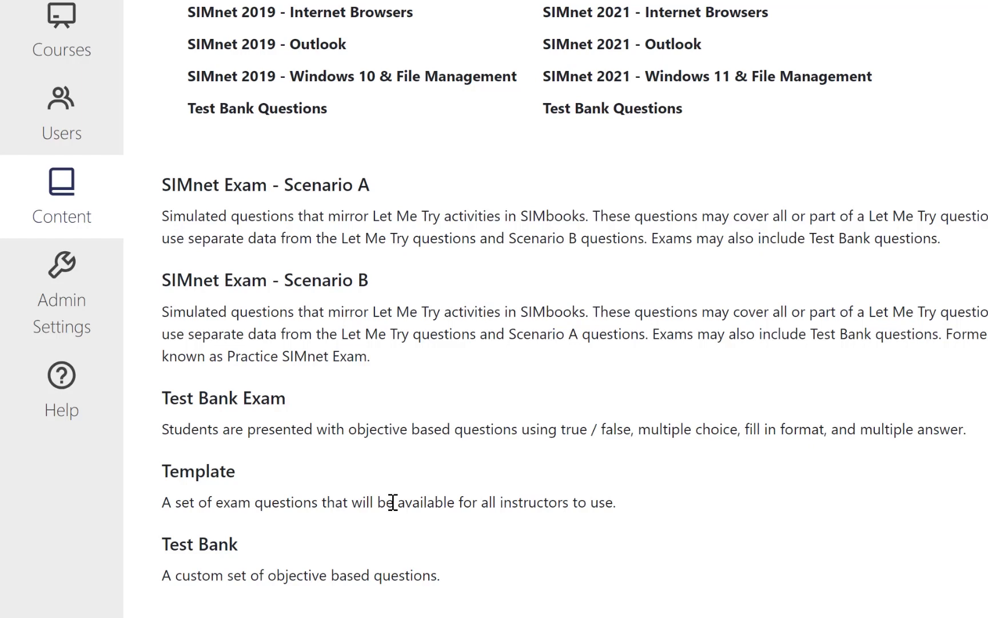
{"action": "scroll", "coordinate": [770, 248], "scroll_direction": "up", "scroll_amount": 3}
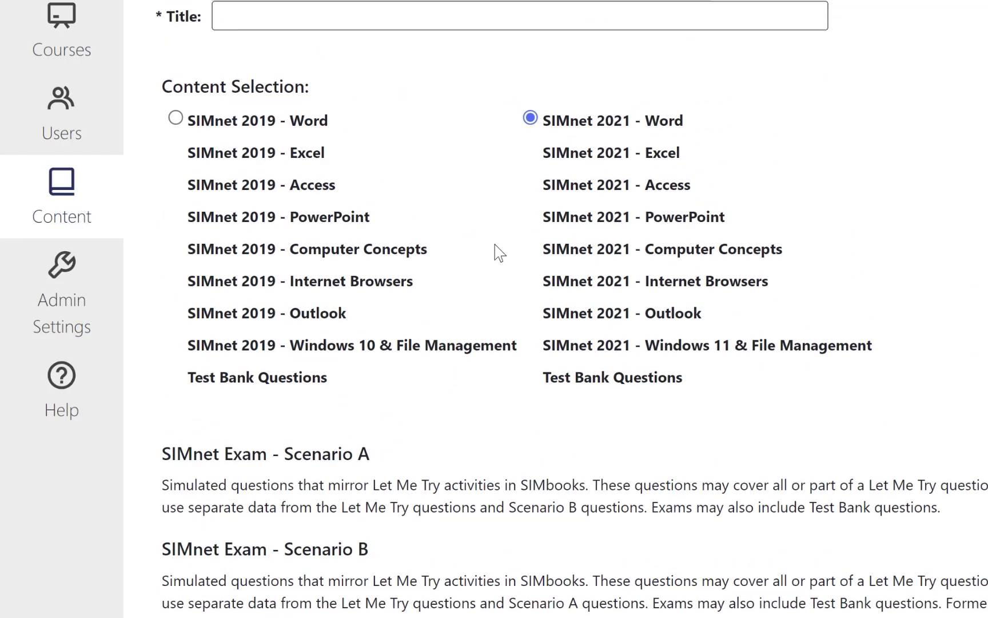
{"action": "scroll", "coordinate": [453, 415], "scroll_direction": "down", "scroll_amount": 3}
{"action": "scroll", "coordinate": [463, 428], "scroll_direction": "up", "scroll_amount": 1}
{"action": "scroll", "coordinate": [463, 426], "scroll_direction": "up", "scroll_amount": 2}
{"action": "scroll", "coordinate": [526, 124], "scroll_direction": "up", "scroll_amount": 2}
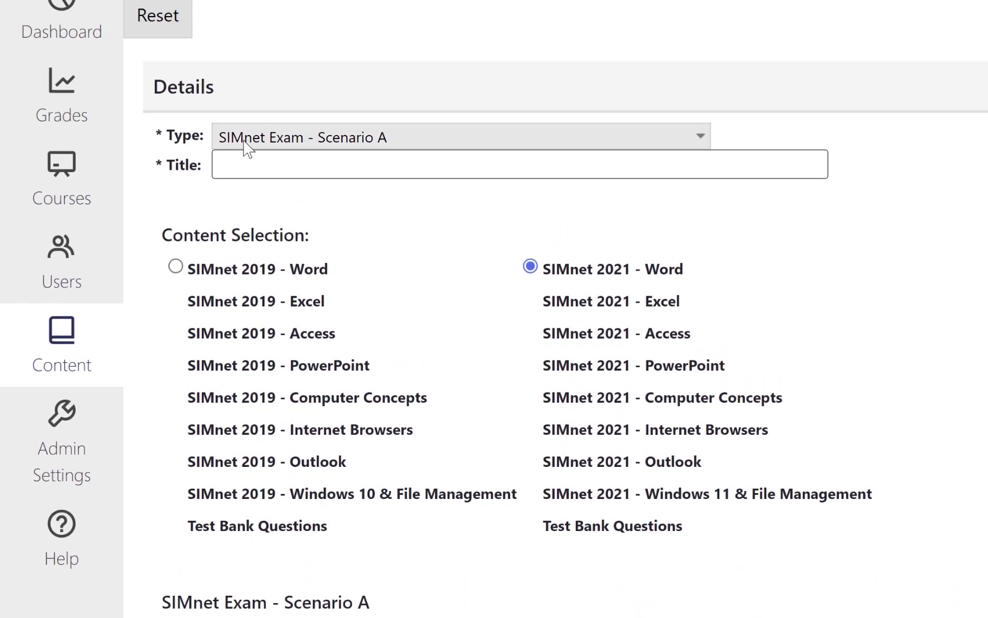
{"action": "scroll", "coordinate": [246, 158], "scroll_direction": "up", "scroll_amount": 1}
- Enter 'Excel - Ch 1 Quiz - Nordell' as the exam title
{"action": "left_click", "coordinate": [259, 251]}
{"action": "type", "text": "Excel - Ch 1 Quiz - Nordell"}
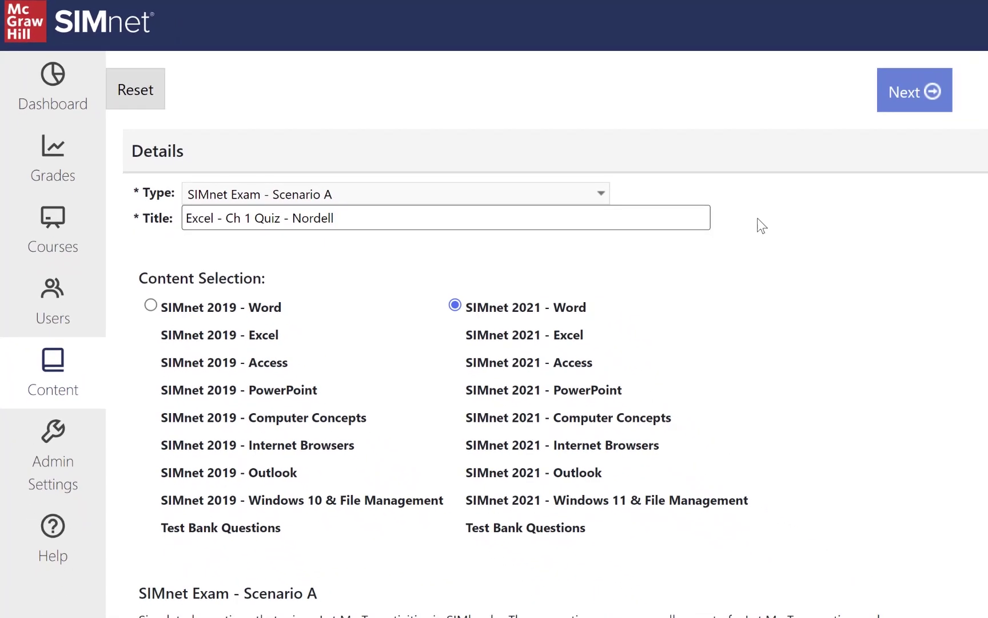
- Save the exam and filter questions to In Practice Excel 365/2021, Chapter 1
{"action": "left_click", "coordinate": [911, 101]}
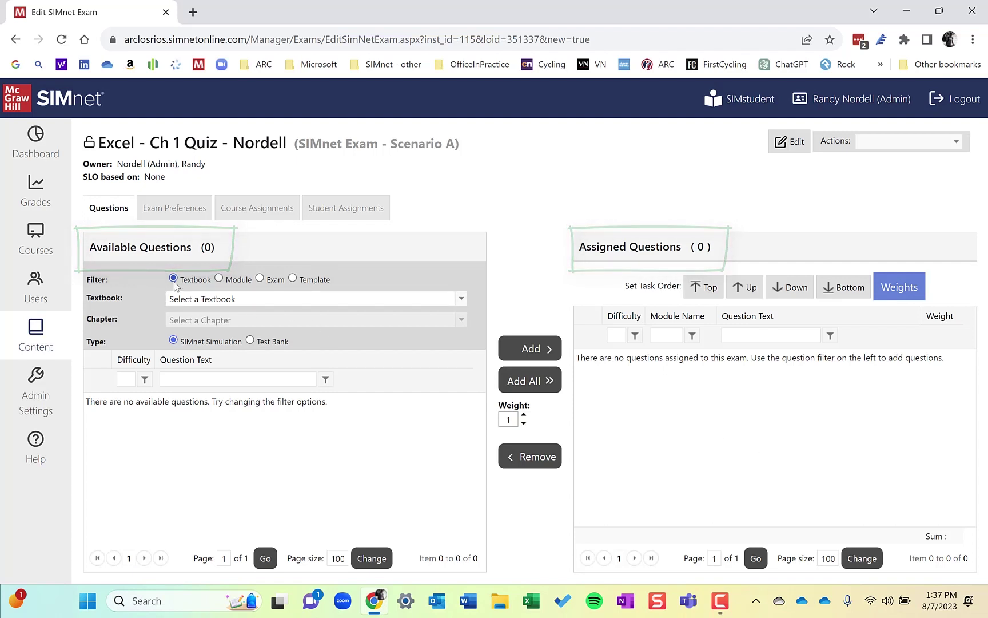
{"action": "left_click", "coordinate": [248, 299]}
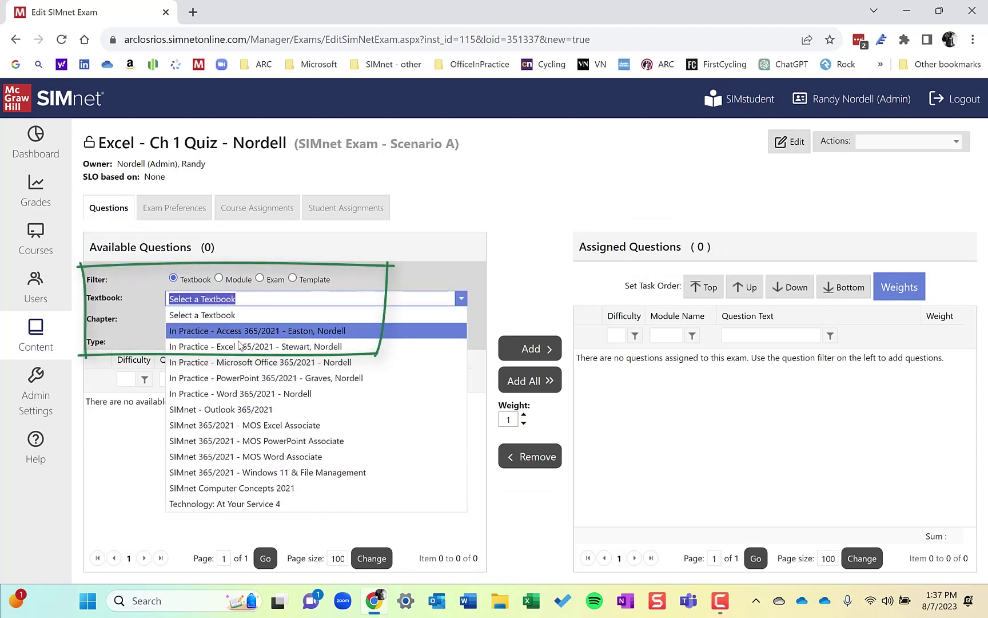
{"action": "left_click", "coordinate": [244, 349]}
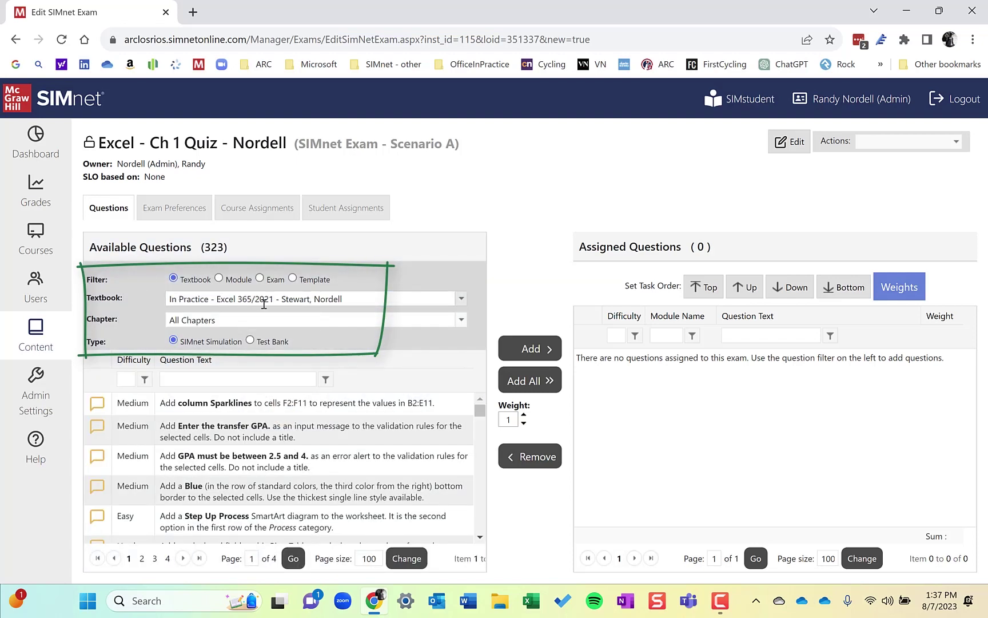
{"action": "left_click", "coordinate": [220, 319]}
{"action": "left_click", "coordinate": [222, 368]}
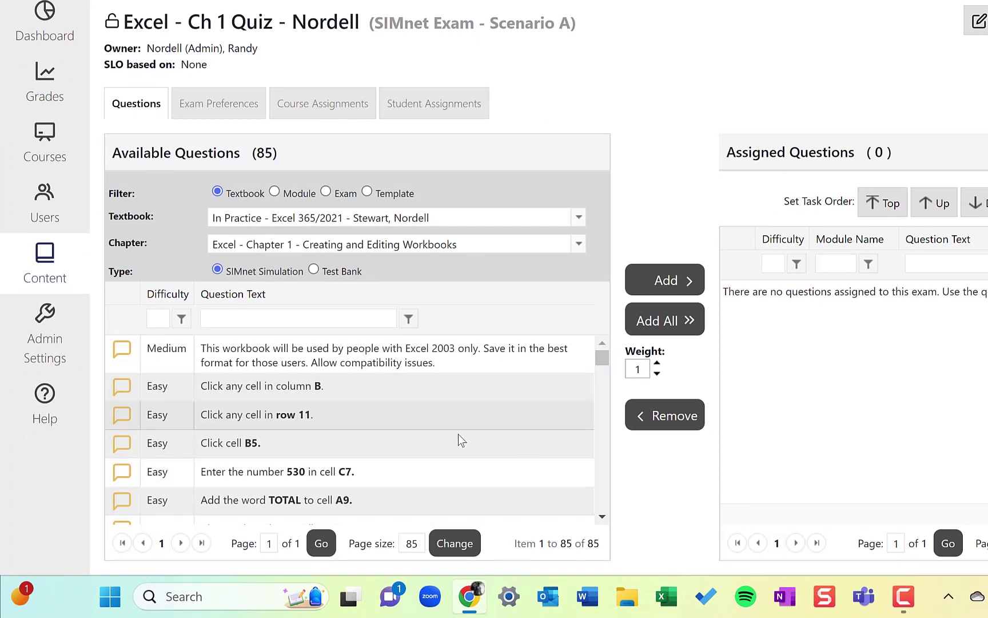
- Move all 85 Chapter 1 questions into Assigned Questions, briefly viewing one question's details
{"action": "left_click", "coordinate": [665, 280]}
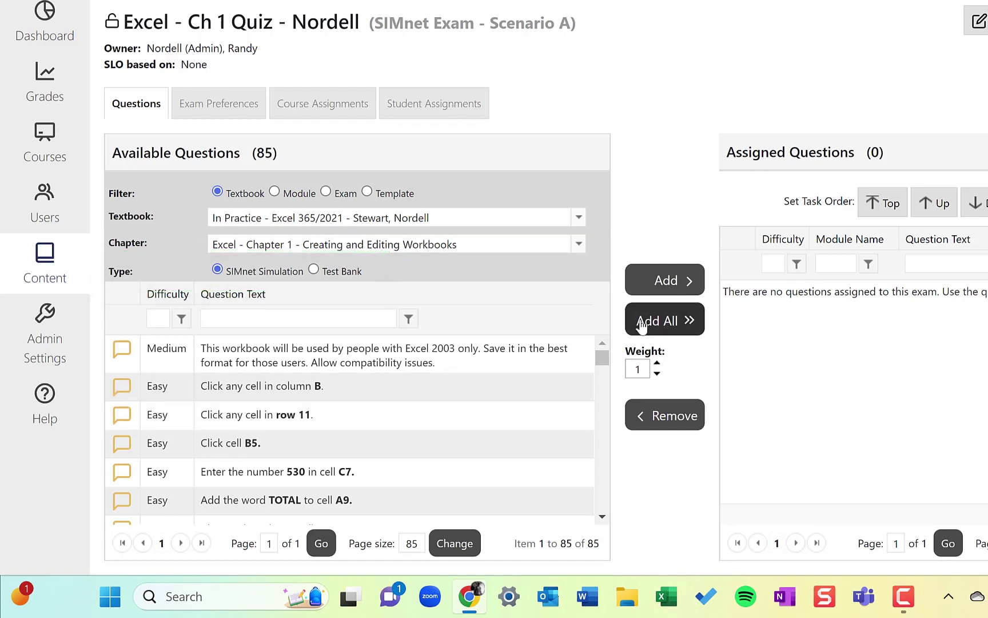
{"action": "left_click", "coordinate": [661, 320]}
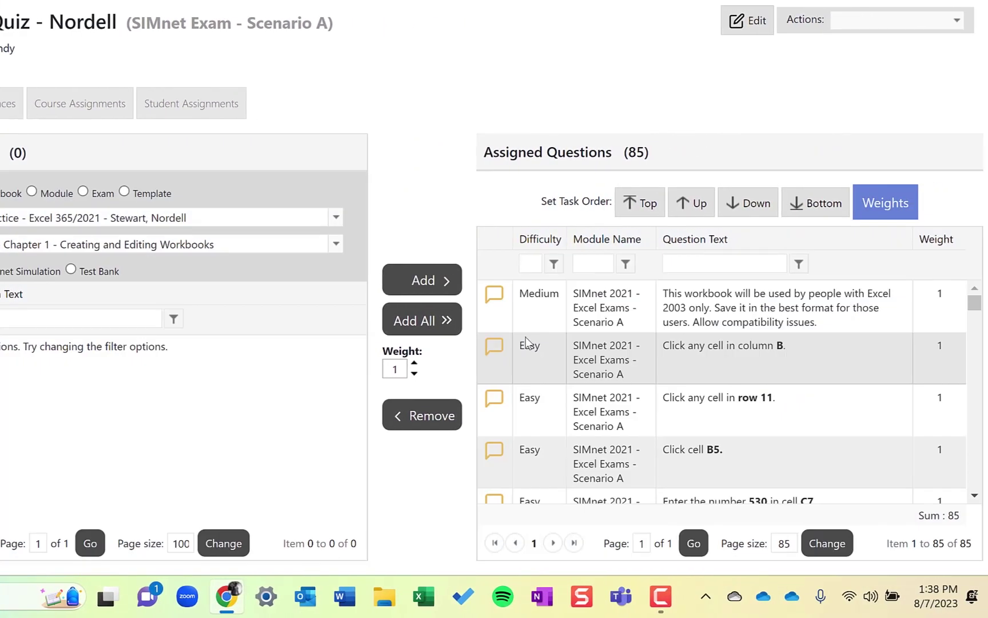
{"action": "left_click", "coordinate": [494, 345]}
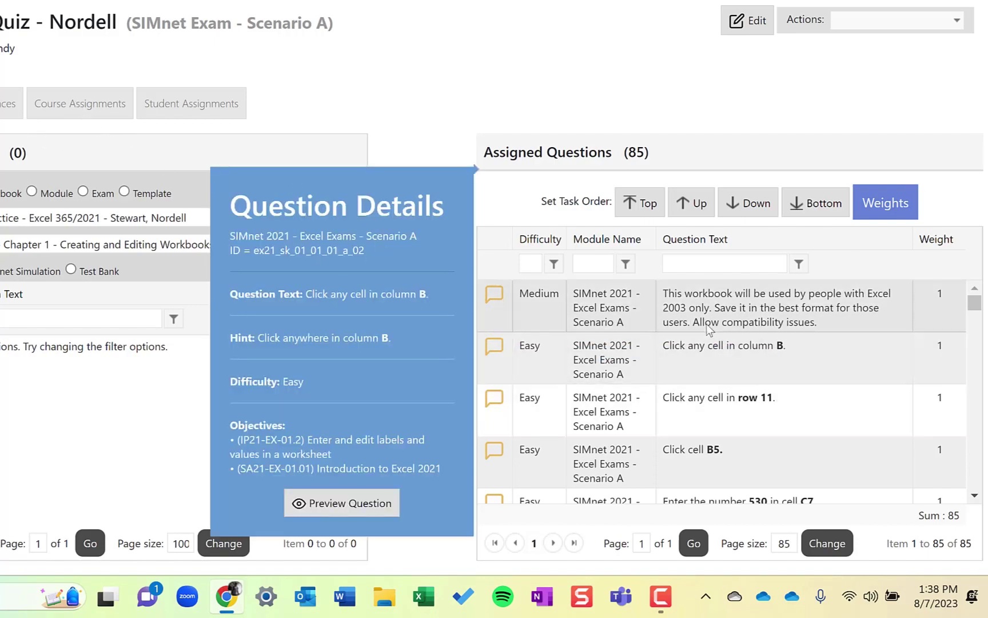
{"action": "left_click", "coordinate": [714, 388]}
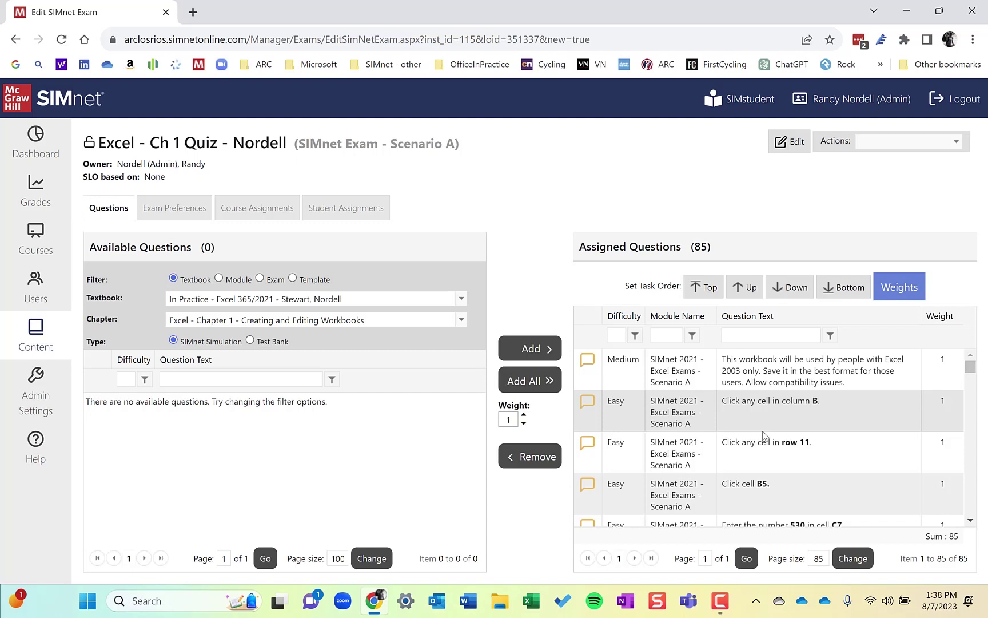
- Go to Exam Preferences and make those settings editable
{"action": "left_click", "coordinate": [183, 226]}
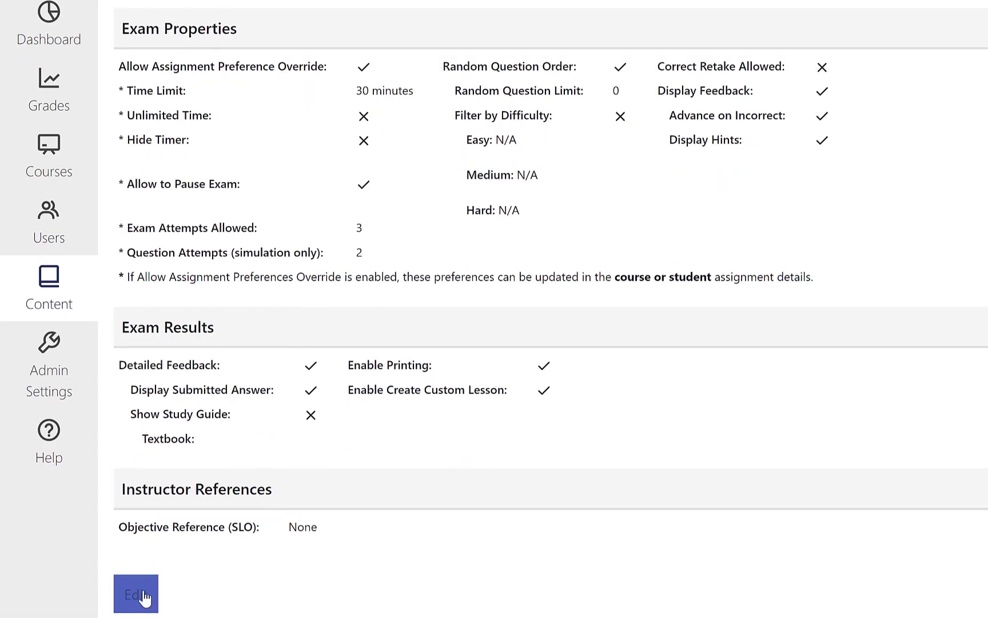
{"action": "left_click", "coordinate": [143, 595]}
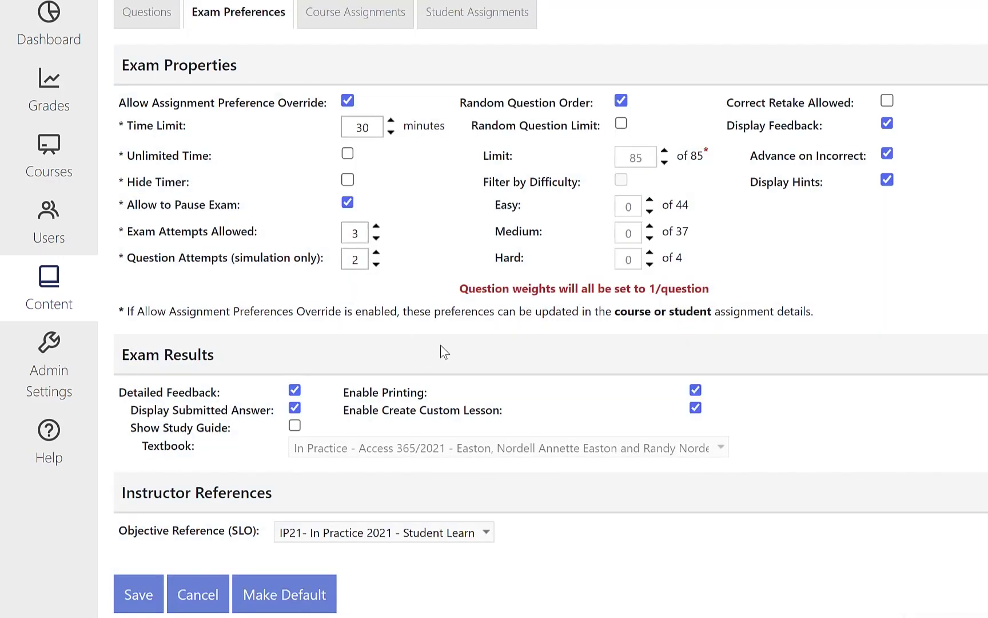
{"action": "scroll", "coordinate": [444, 352], "scroll_direction": "up", "scroll_amount": 2}
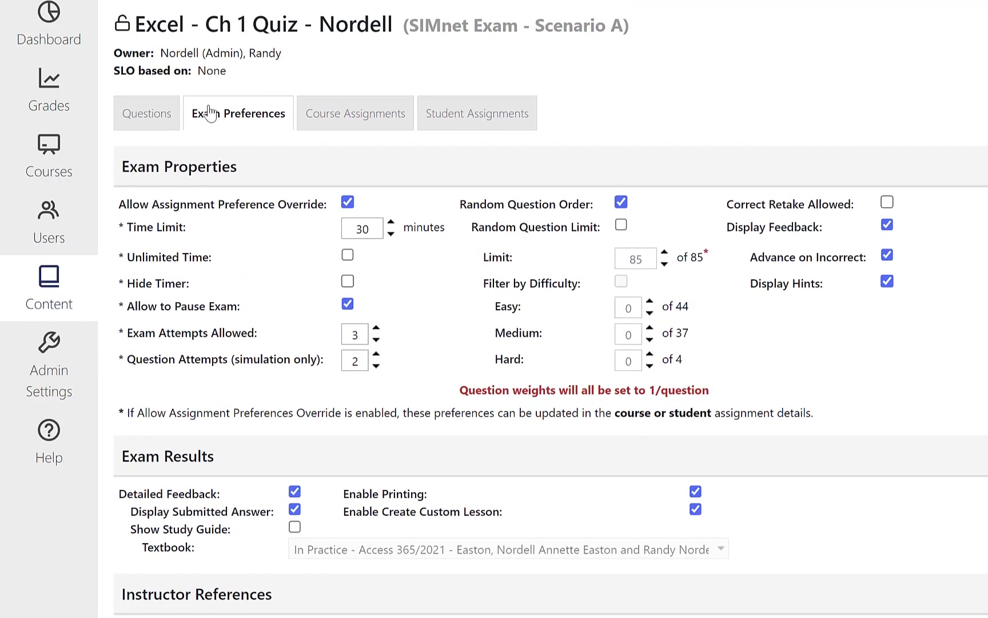
{"action": "scroll", "coordinate": [489, 268], "scroll_direction": "down", "scroll_amount": 2}
{"action": "scroll", "coordinate": [489, 268], "scroll_direction": "up", "scroll_amount": 2}
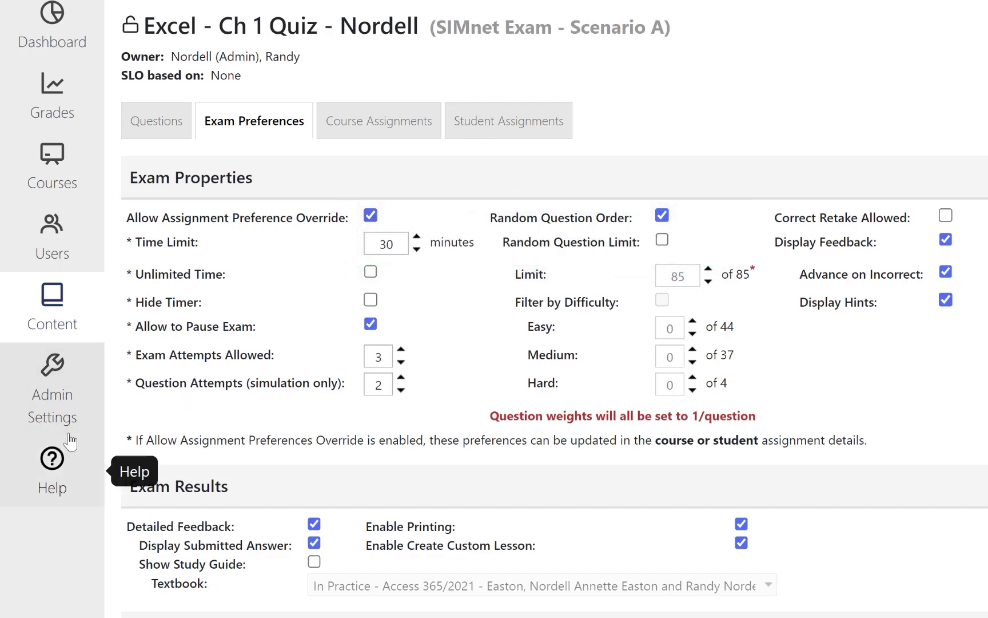
{"action": "left_click", "coordinate": [73, 473]}
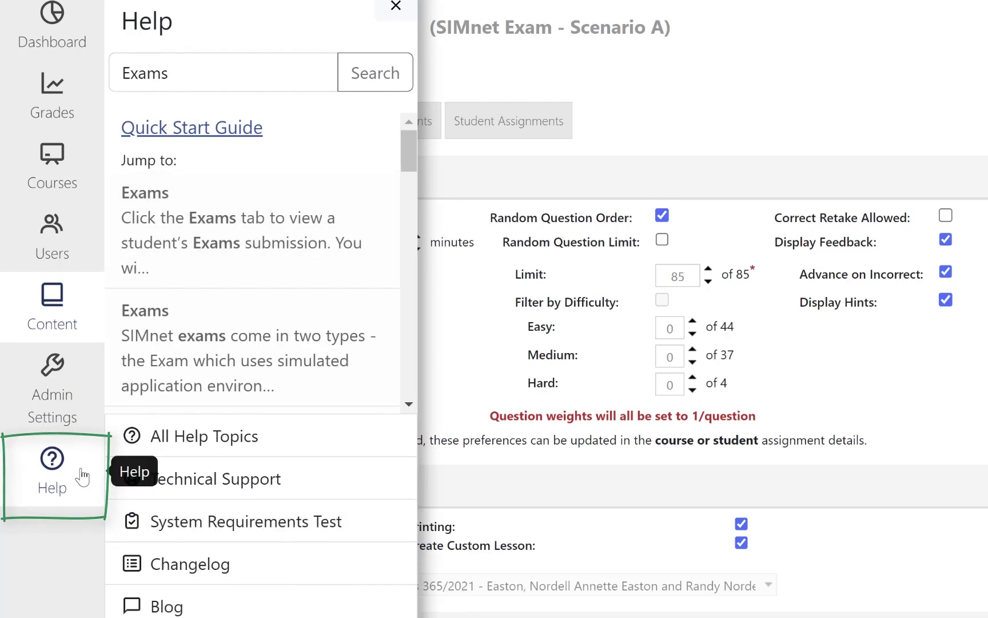
{"action": "left_click", "coordinate": [464, 382]}
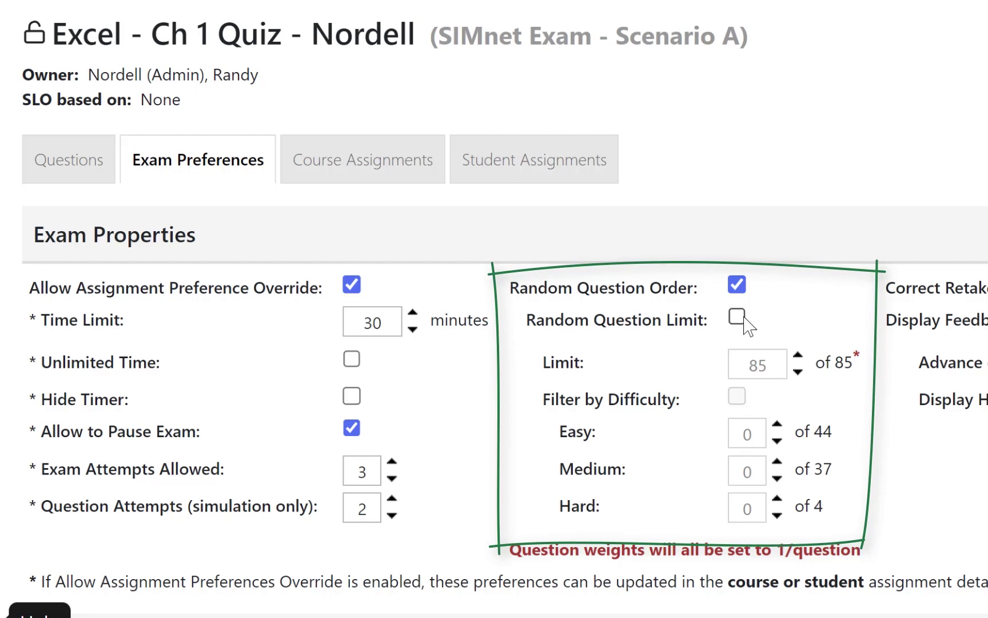
- Enable Random Question Limit and change the limit from 85 to 20
{"action": "left_click", "coordinate": [737, 317]}
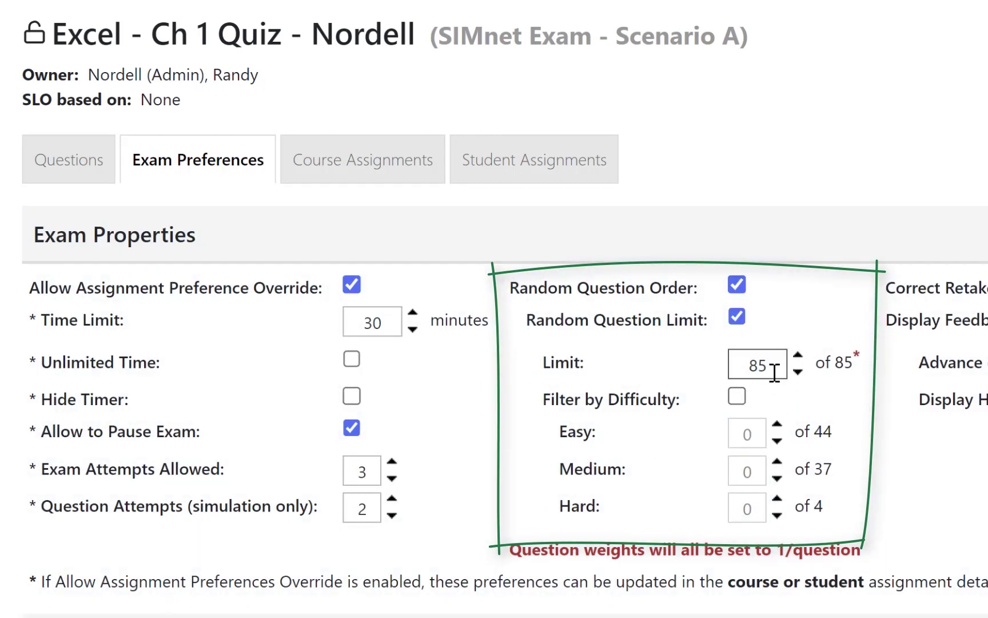
{"action": "mouse_move", "coordinate": [758, 364]}
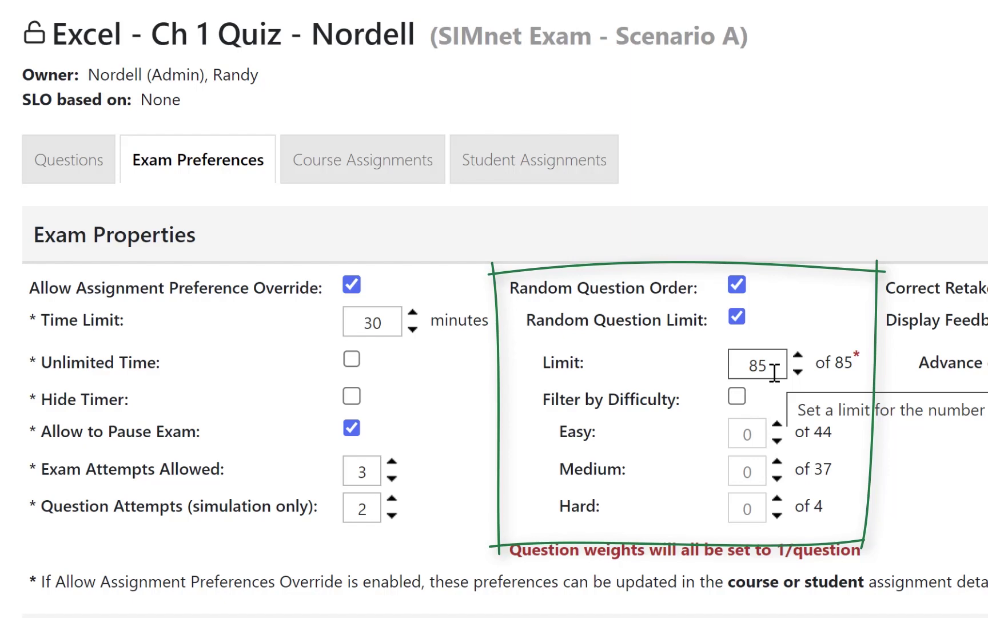
{"action": "double_click", "coordinate": [775, 373]}
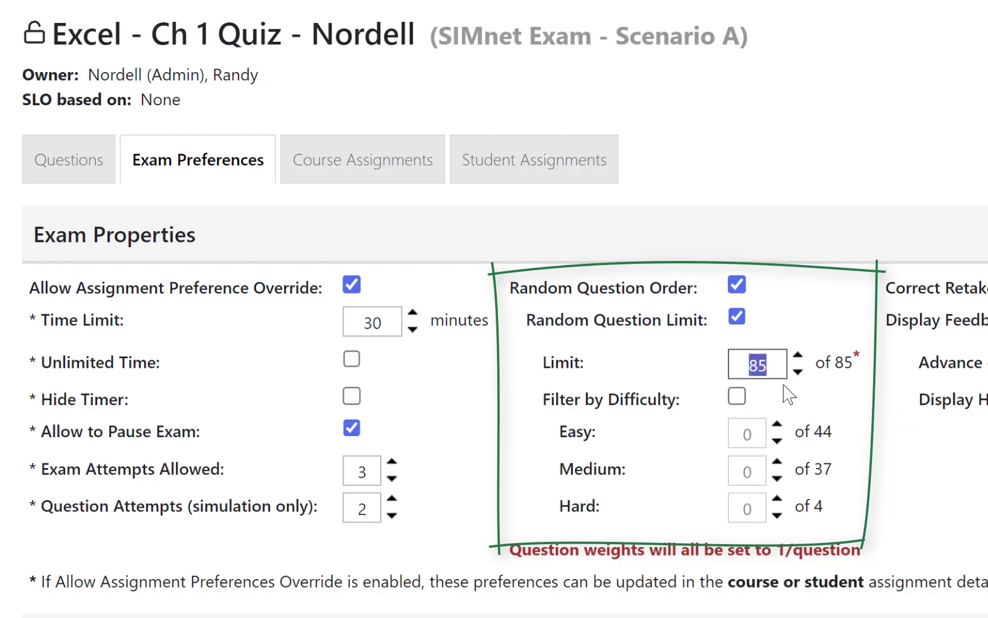
{"action": "type", "text": "20"}
- Turn on Filter by Difficulty and enter 2 hard, 10 medium and 8 easy questions
{"action": "left_click", "coordinate": [735, 400]}
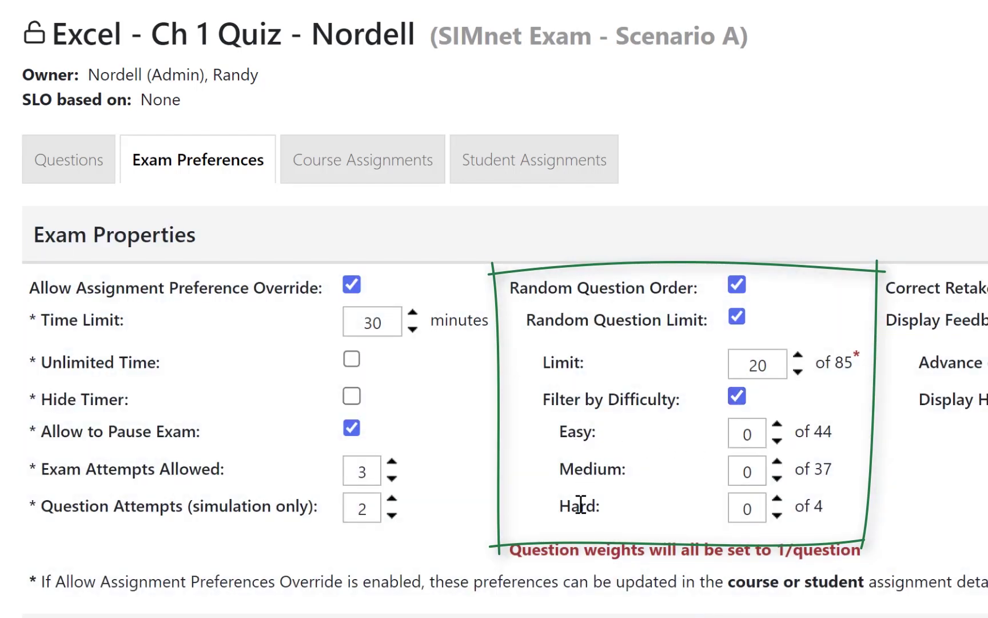
{"action": "left_click", "coordinate": [743, 507]}
{"action": "double_click", "coordinate": [758, 508]}
{"action": "type", "text": "2"}
{"action": "double_click", "coordinate": [757, 471]}
{"action": "type", "text": "10"}
{"action": "left_click", "coordinate": [757, 433]}
{"action": "double_click", "coordinate": [759, 433]}
{"action": "type", "text": "8"}
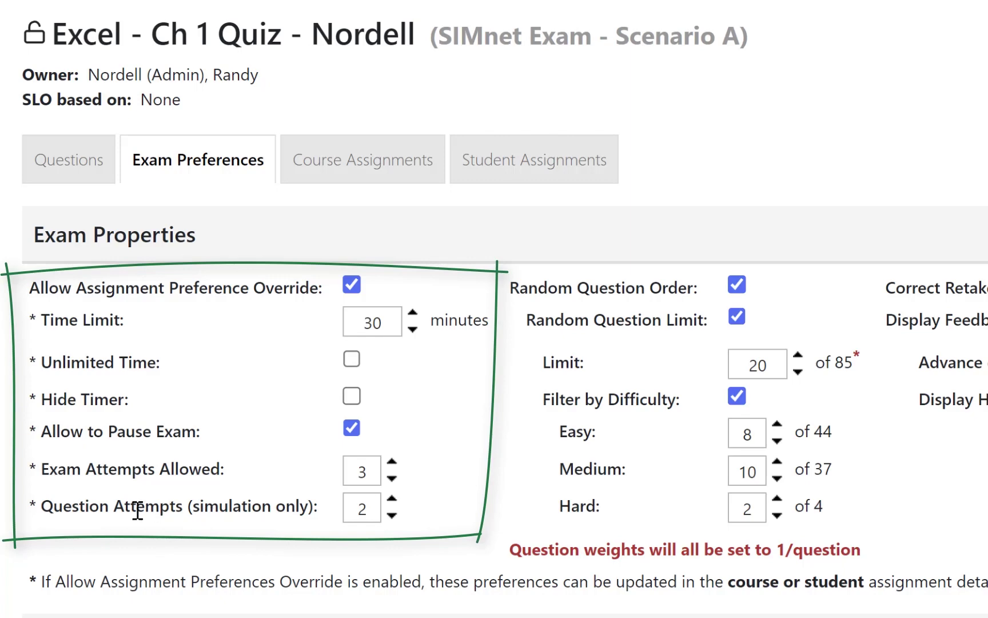
- Raise the simulation-only Question Attempts setting from 2 to 3
{"action": "left_click", "coordinate": [391, 501]}
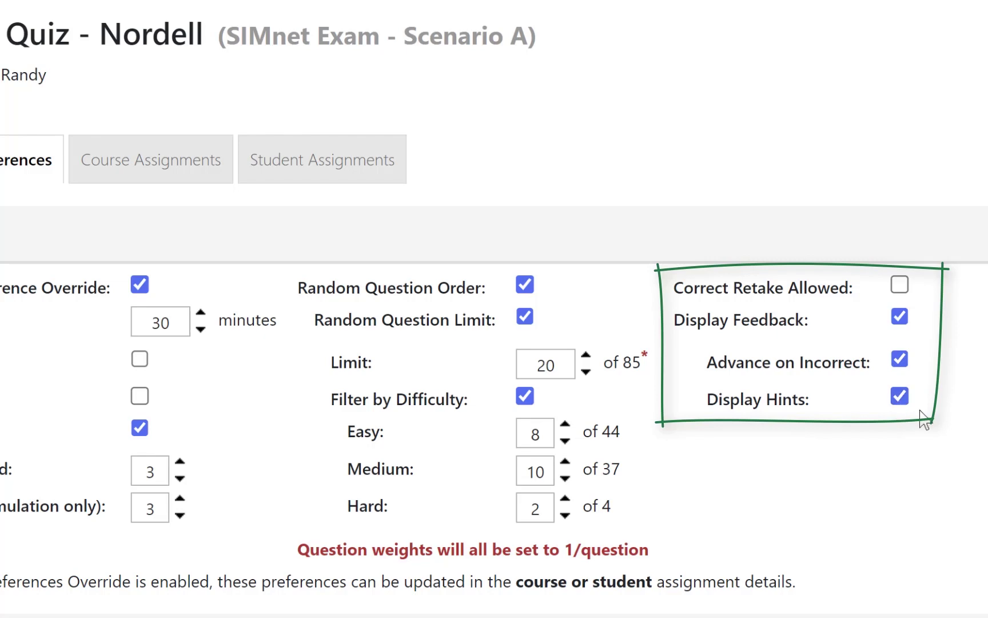
- Turn off Display Hints in the Ch 1 quiz's exam properties
{"action": "left_click", "coordinate": [900, 397]}
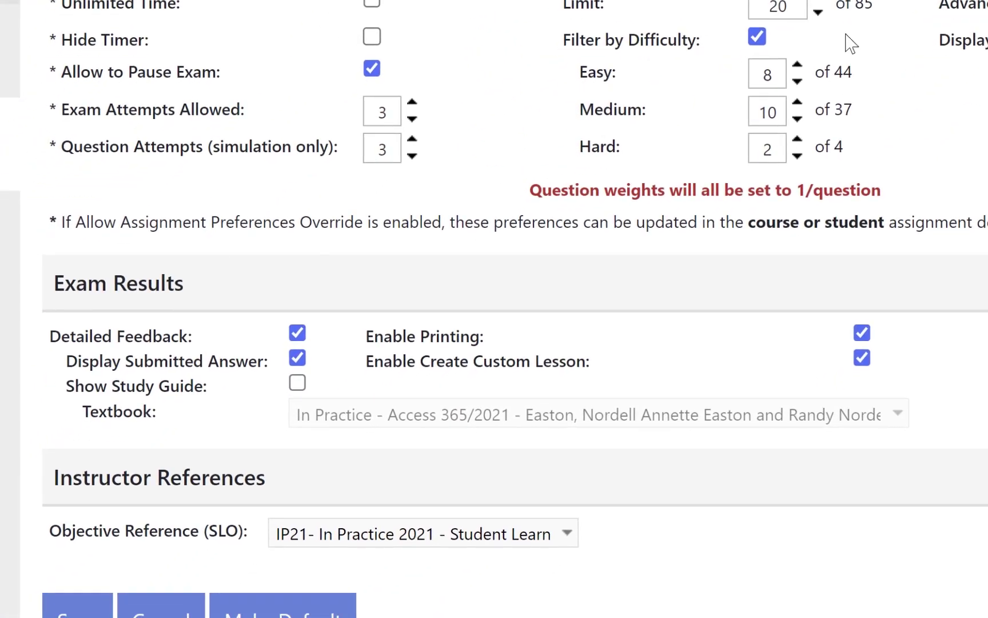
{"action": "scroll", "coordinate": [591, 273], "scroll_direction": "down", "scroll_amount": 1}
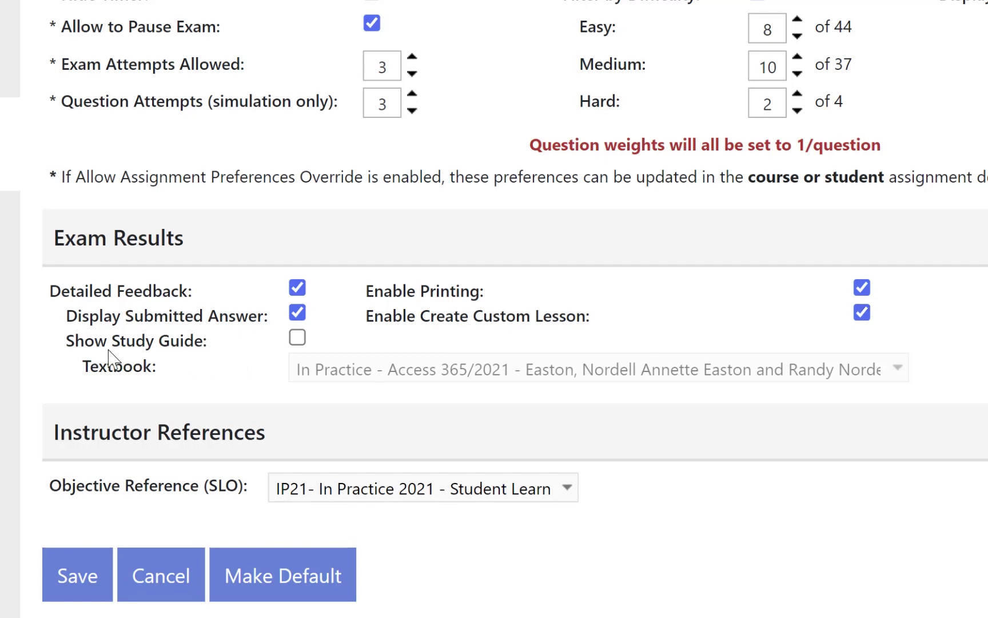
- Show a study guide in exam results, linked to the In Practice Excel 365/2021 textbook
{"action": "left_click", "coordinate": [298, 337]}
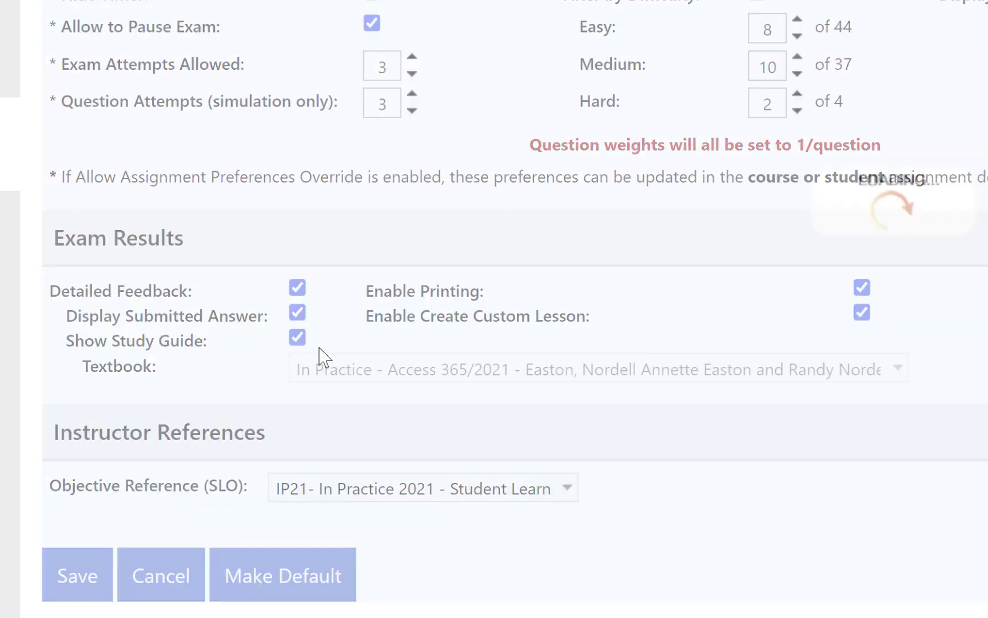
{"action": "left_click", "coordinate": [467, 372]}
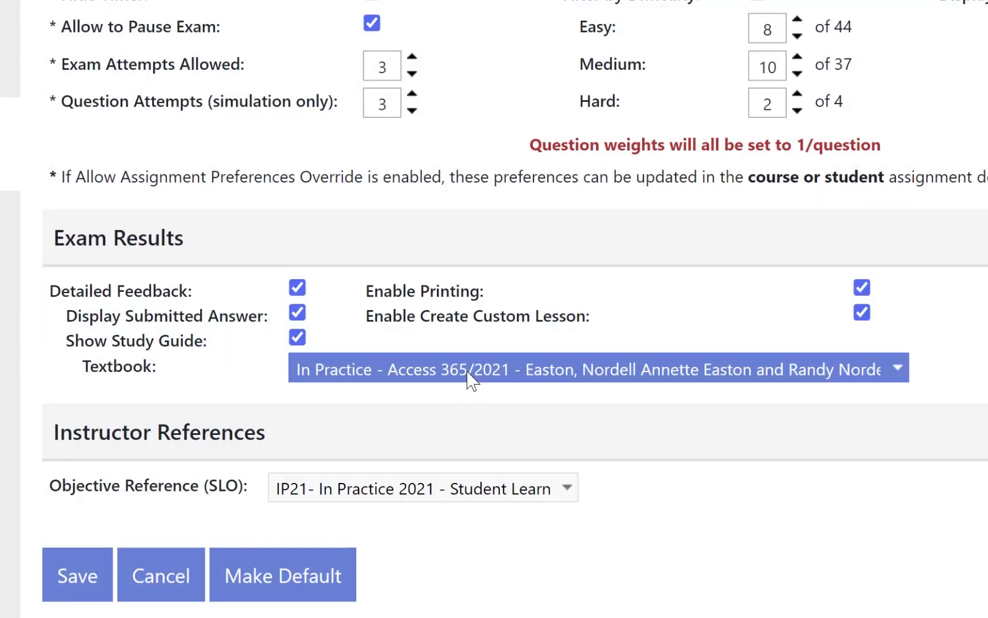
{"action": "left_click", "coordinate": [471, 126]}
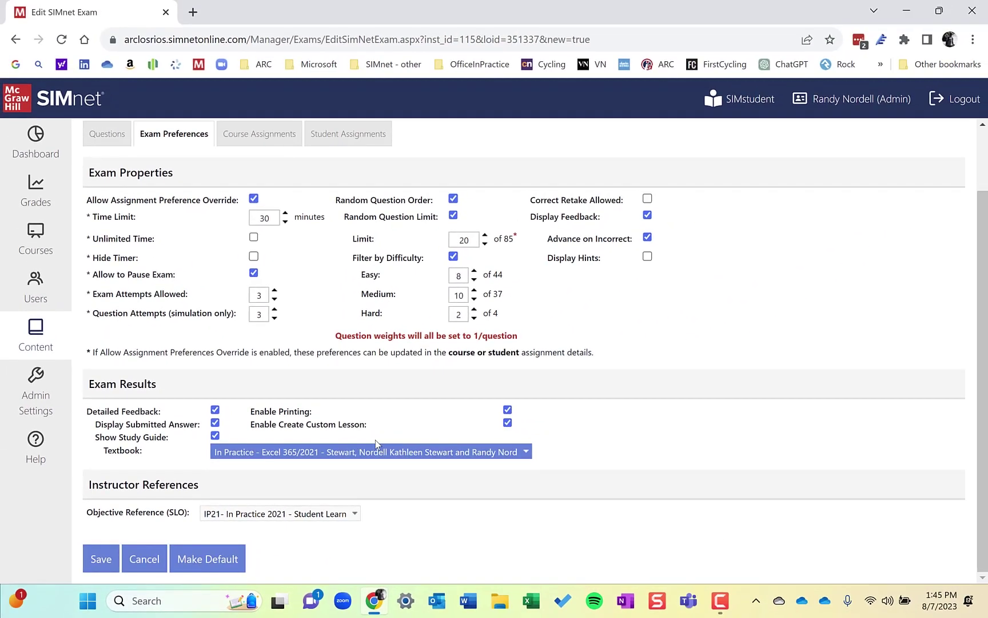
{"action": "scroll", "coordinate": [375, 440], "scroll_direction": "up", "scroll_amount": 2}
{"action": "scroll", "coordinate": [375, 440], "scroll_direction": "down", "scroll_amount": 2}
{"action": "scroll", "coordinate": [375, 439], "scroll_direction": "up", "scroll_amount": 1}
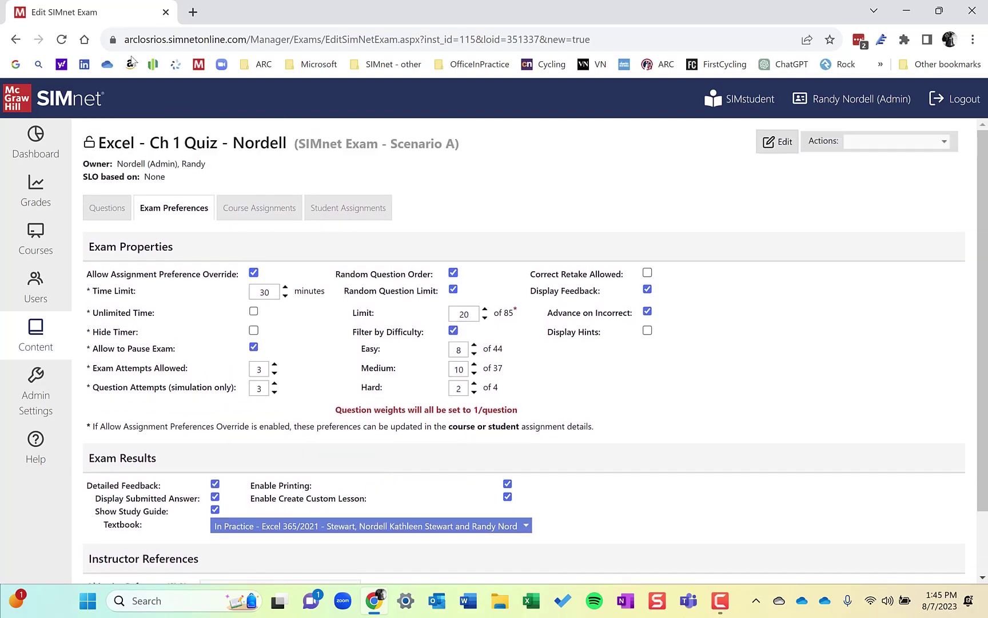
{"action": "scroll", "coordinate": [460, 286], "scroll_direction": "down", "scroll_amount": 1}
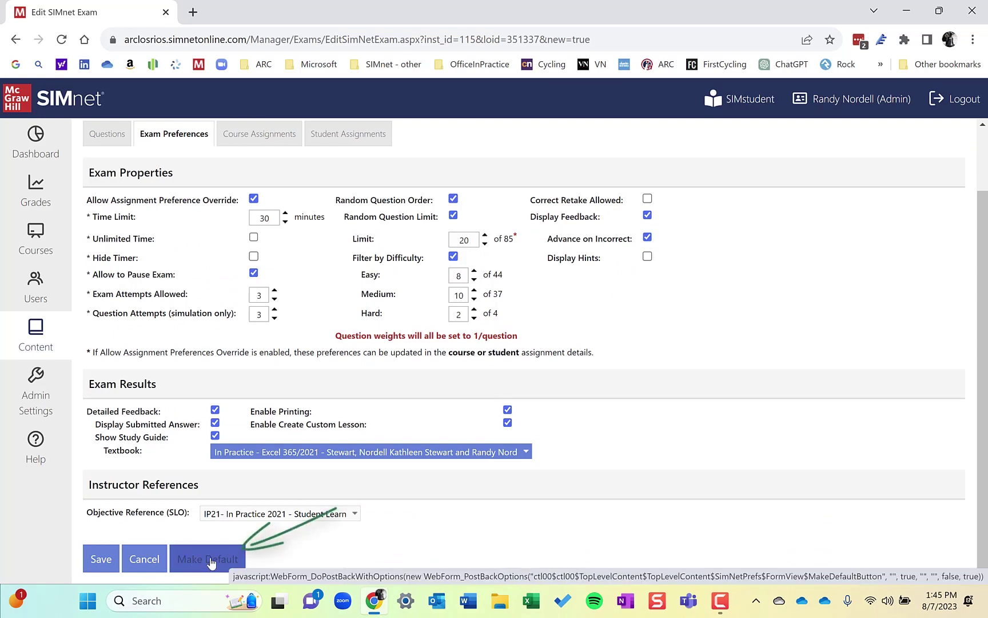
- Save the exam preferences as the default for new exams
{"action": "left_click", "coordinate": [206, 559]}
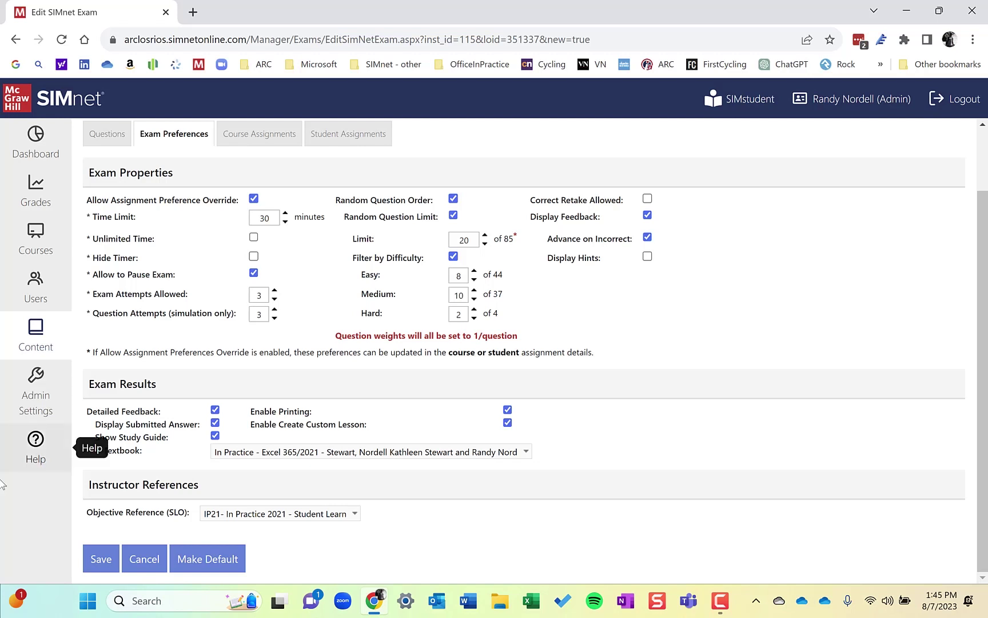
{"action": "left_click", "coordinate": [101, 564]}
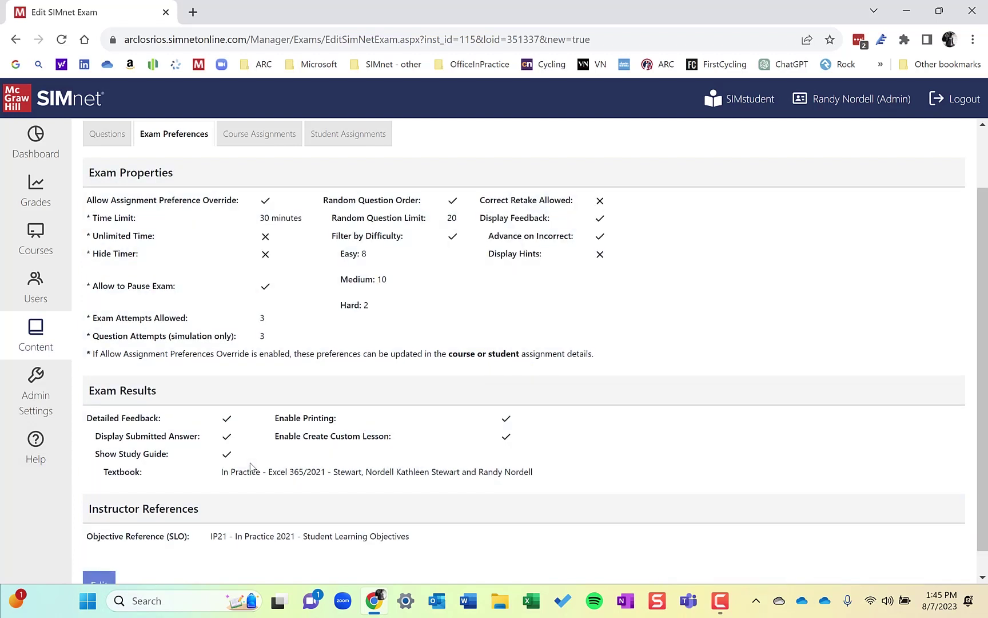
- Select the CISA 315 SIMnet Demo Course and add the Ch 1 quiz to it
{"action": "left_click", "coordinate": [262, 140]}
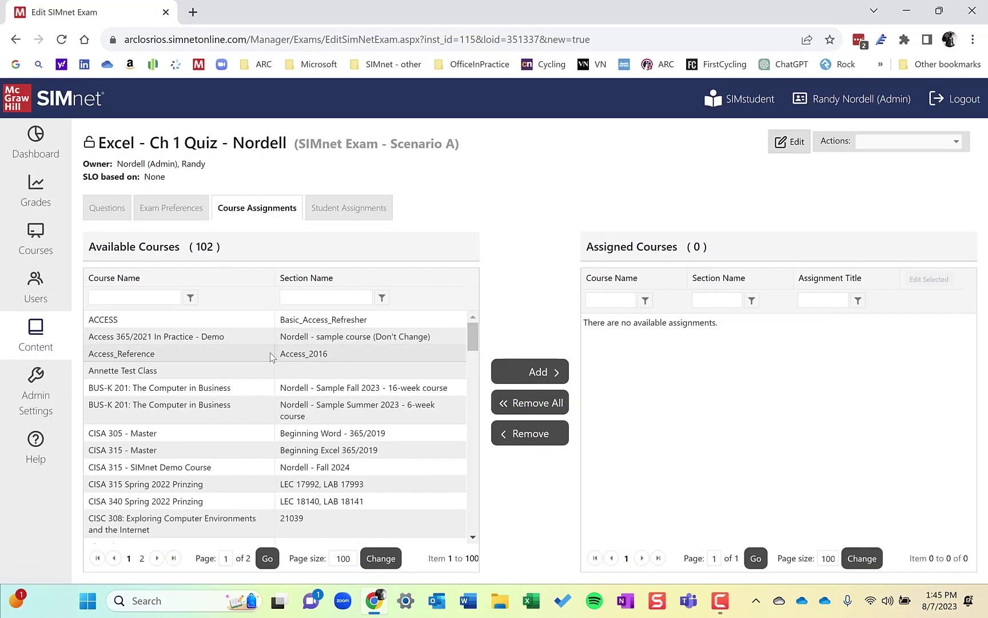
{"action": "left_click", "coordinate": [122, 299]}
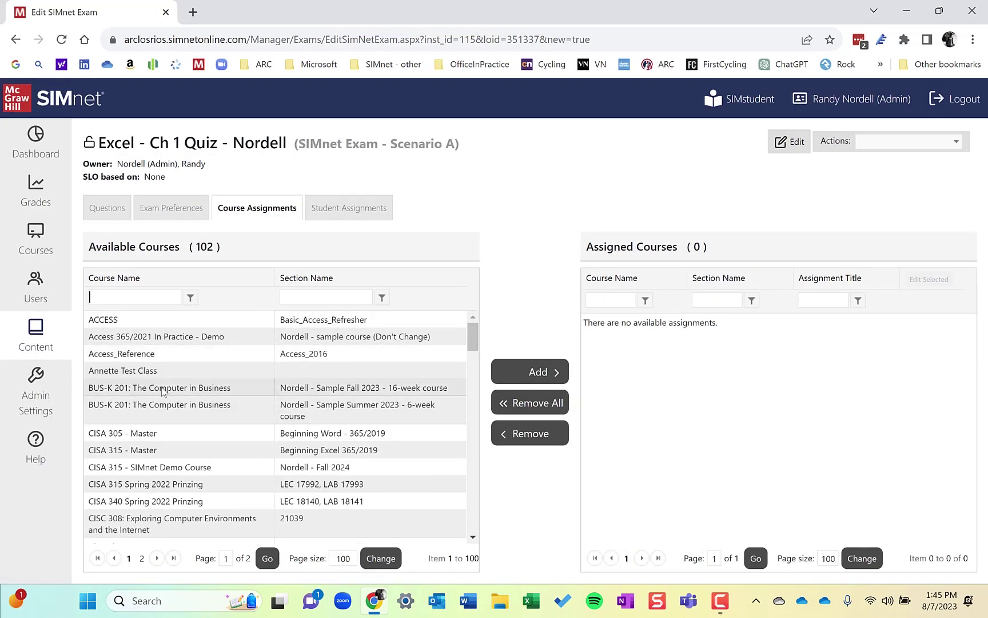
{"action": "left_click", "coordinate": [157, 470]}
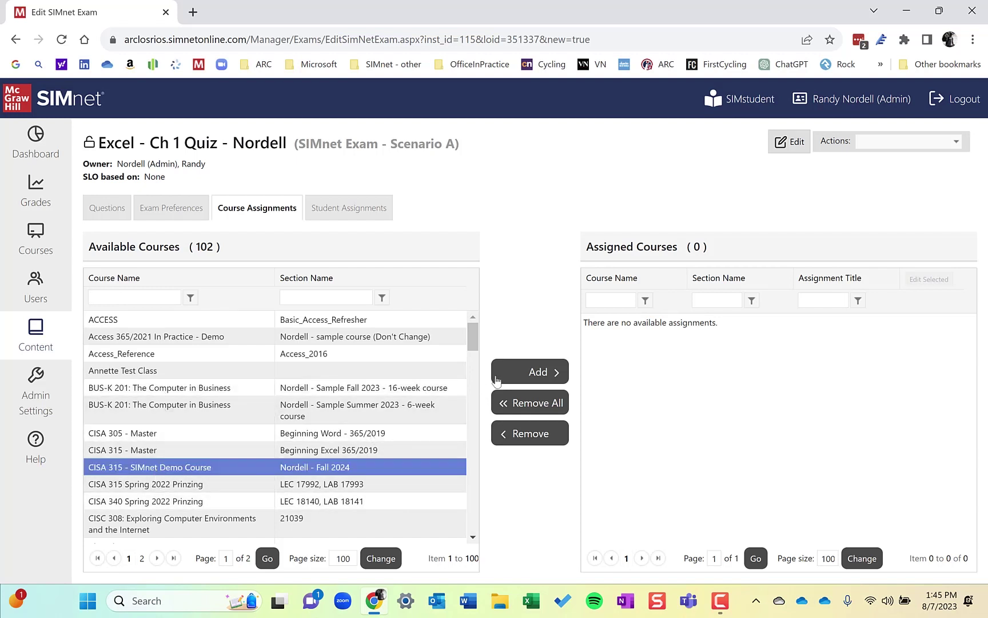
{"action": "left_click", "coordinate": [530, 374]}
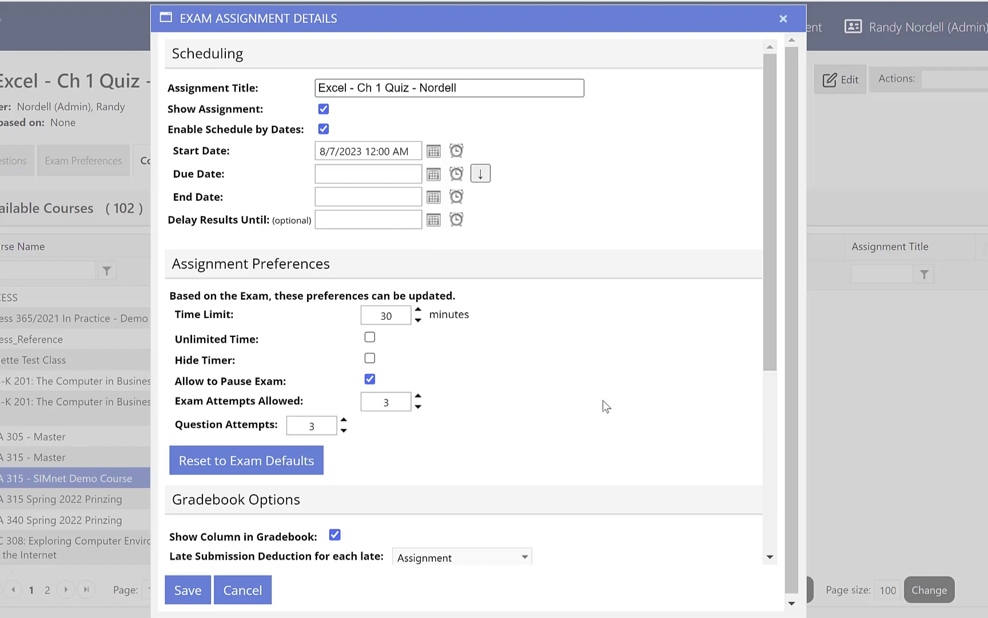
{"action": "scroll", "coordinate": [608, 401], "scroll_direction": "down", "scroll_amount": 1}
{"action": "scroll", "coordinate": [603, 405], "scroll_direction": "down", "scroll_amount": 2}
{"action": "scroll", "coordinate": [601, 406], "scroll_direction": "up", "scroll_amount": 2}
{"action": "scroll", "coordinate": [601, 404], "scroll_direction": "down", "scroll_amount": 2}
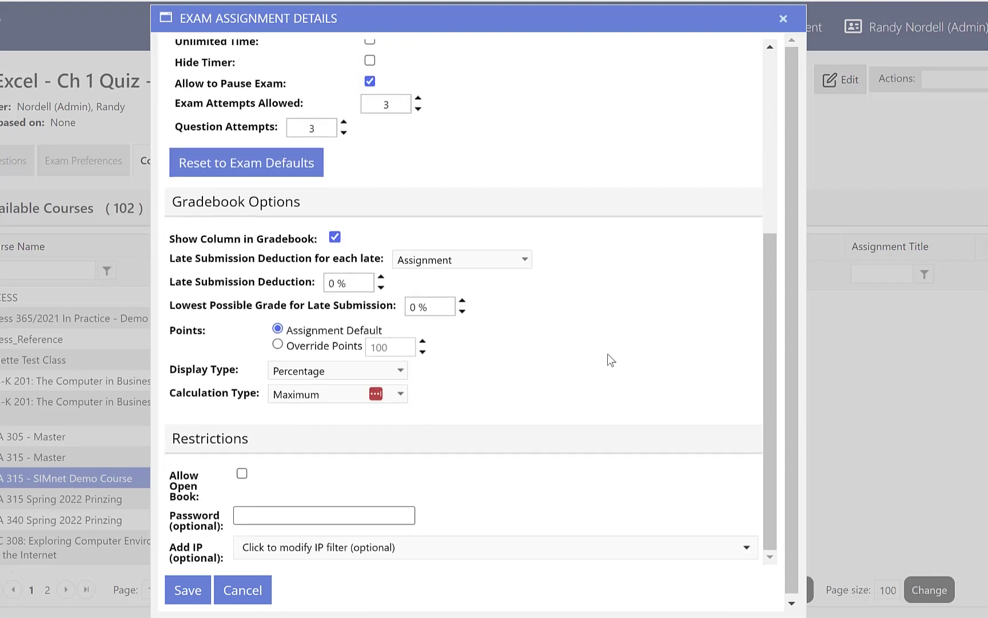
{"action": "scroll", "coordinate": [606, 359], "scroll_direction": "up", "scroll_amount": 1}
{"action": "scroll", "coordinate": [604, 364], "scroll_direction": "up", "scroll_amount": 3}
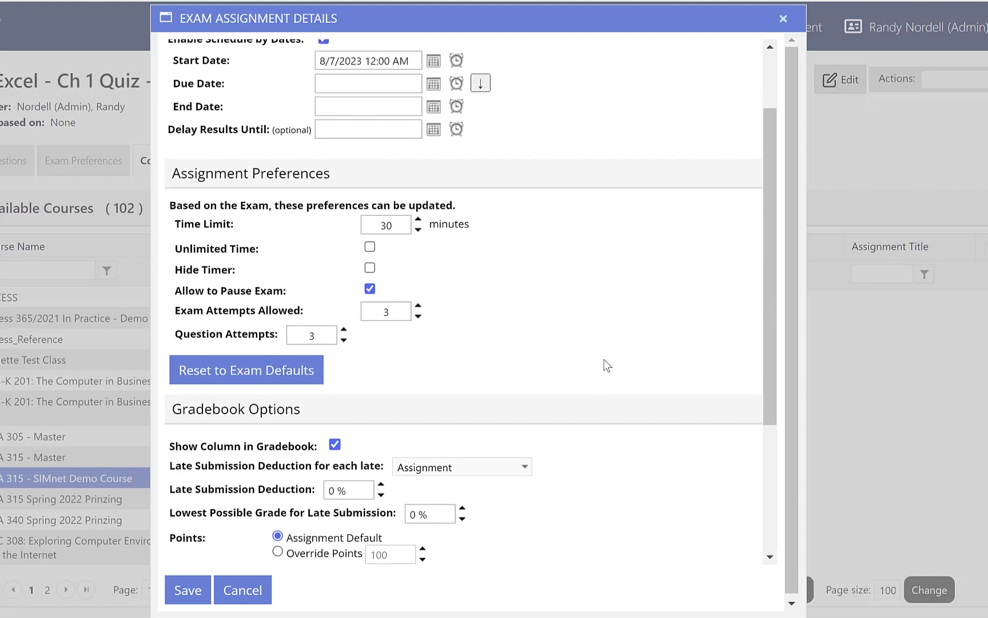
{"action": "scroll", "coordinate": [541, 364], "scroll_direction": "up", "scroll_amount": 2}
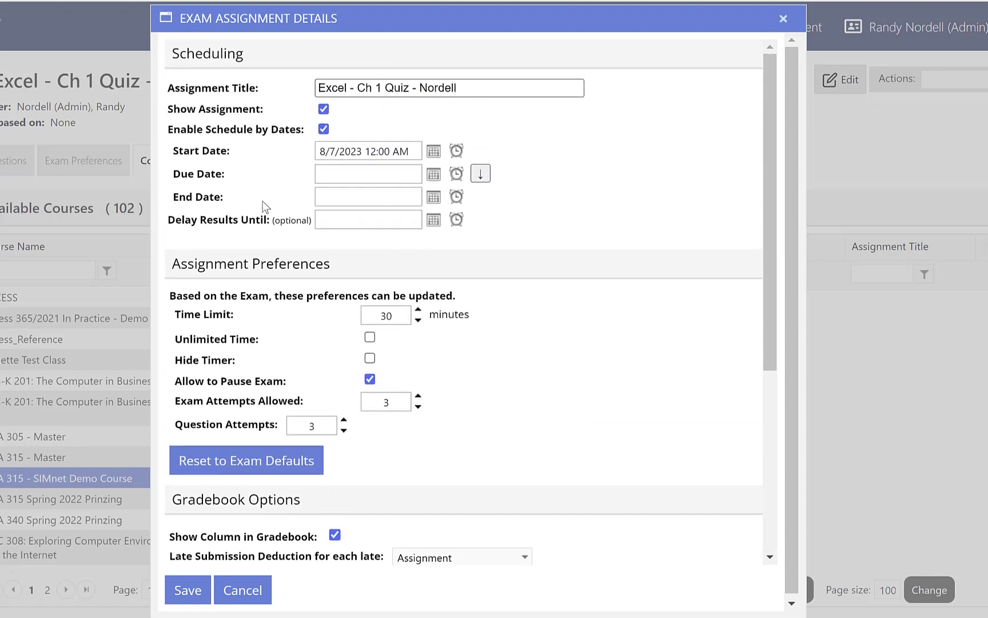
{"action": "scroll", "coordinate": [520, 387], "scroll_direction": "down", "scroll_amount": 2}
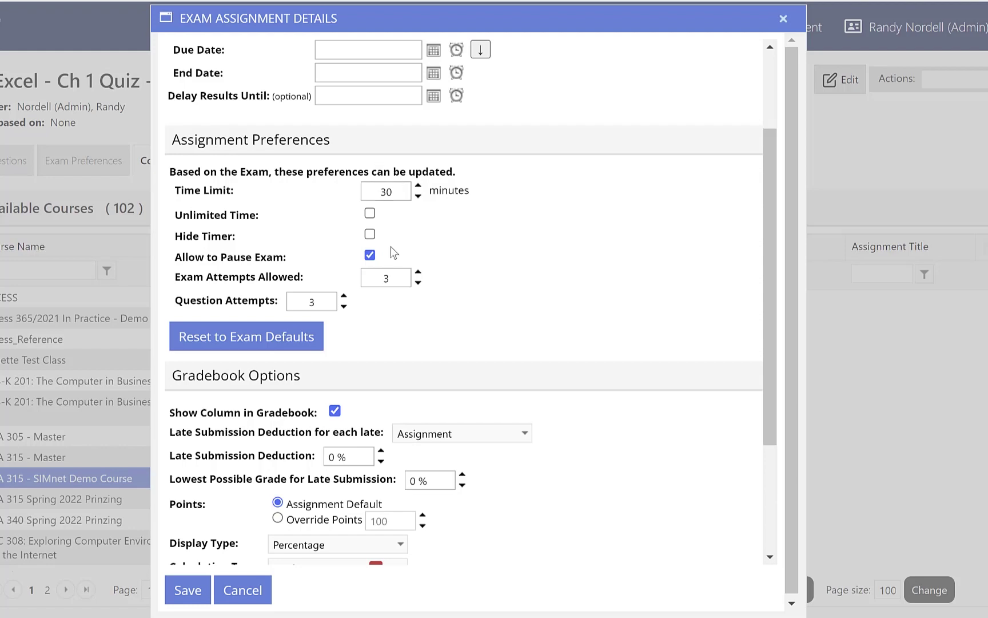
{"action": "scroll", "coordinate": [496, 293], "scroll_direction": "down", "scroll_amount": 3}
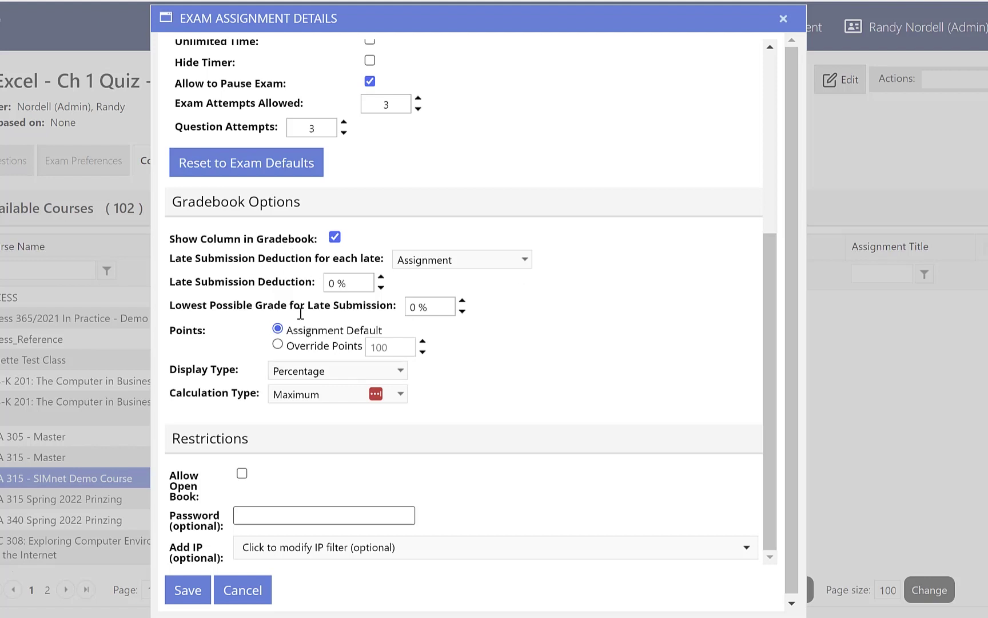
- Choose Override Points (100) under Gradebook Options
{"action": "left_click", "coordinate": [278, 346]}
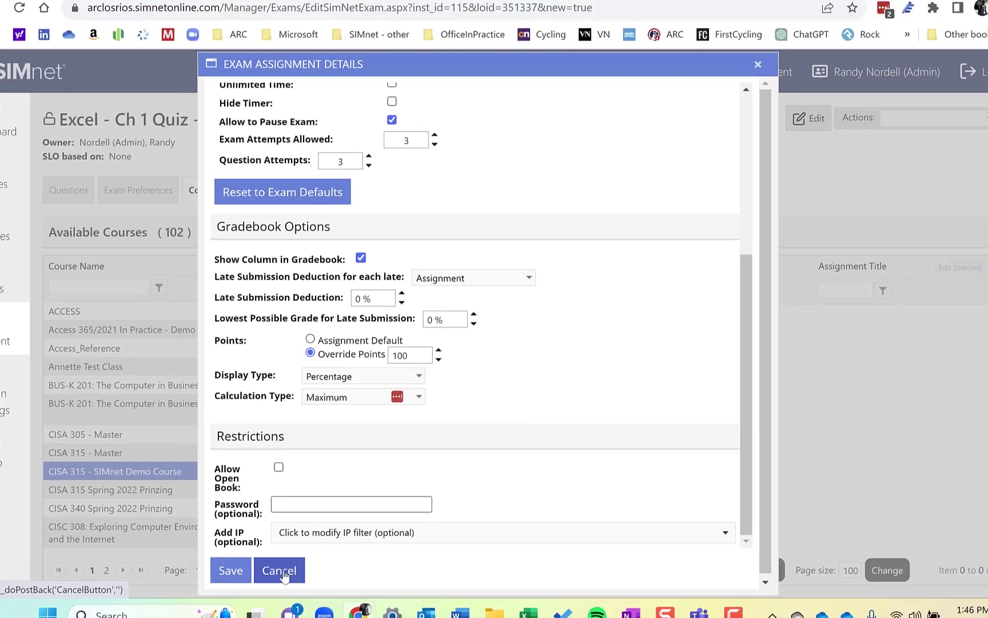
- Cancel the details dialog and open the CISA 315 demo course's Exams list
{"action": "left_click", "coordinate": [281, 571]}
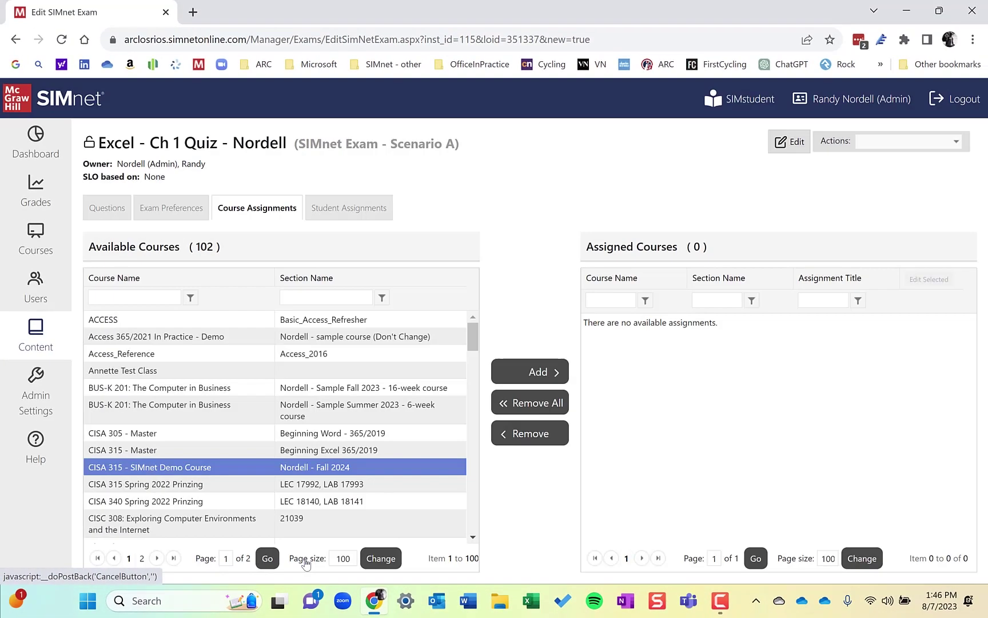
{"action": "left_click", "coordinate": [28, 233]}
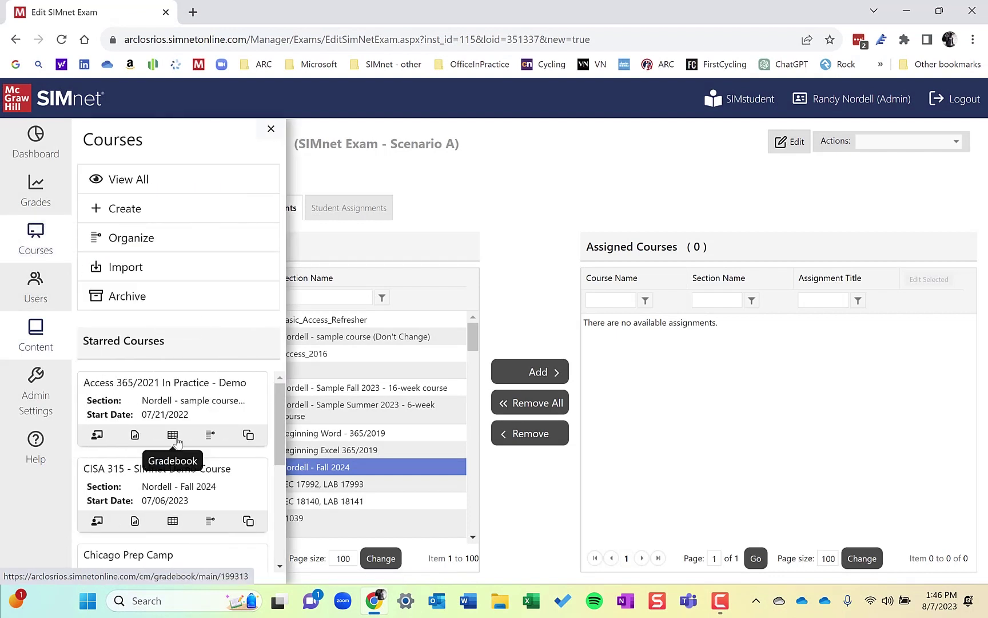
{"action": "left_click", "coordinate": [97, 523]}
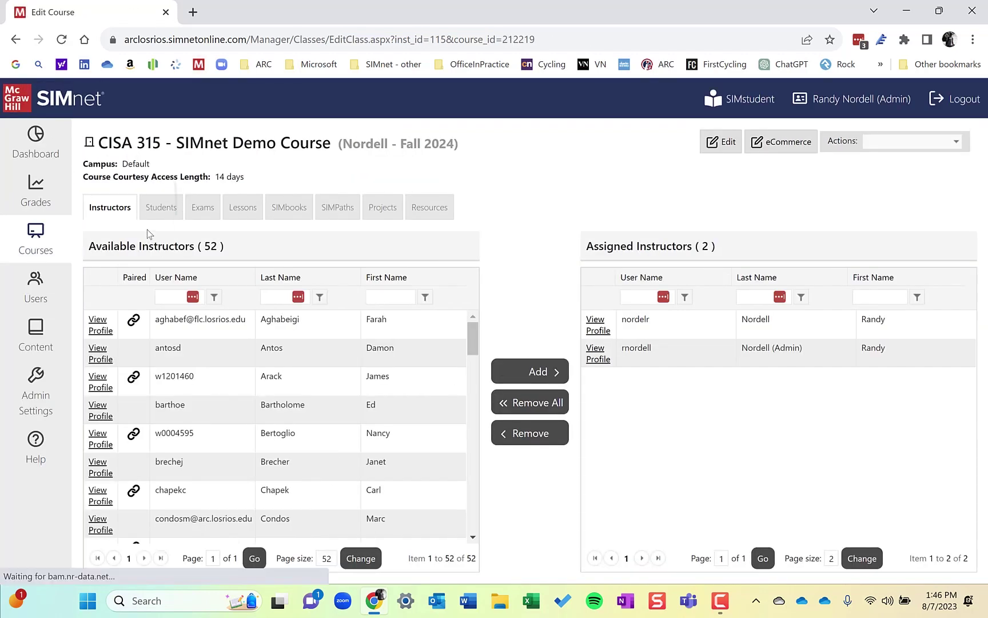
{"action": "left_click", "coordinate": [206, 214]}
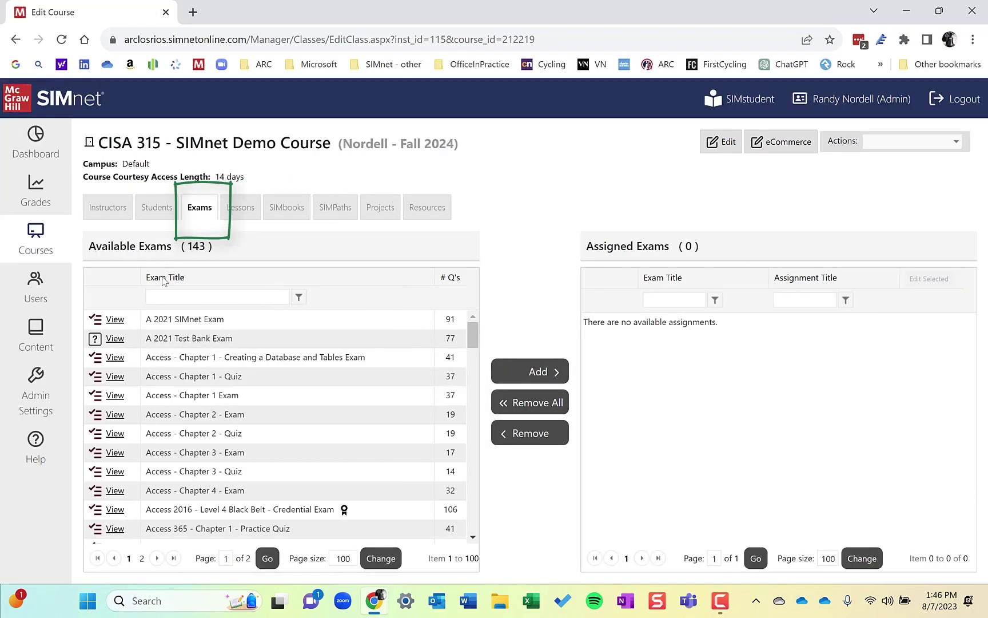
- Filter exams by 'nordell' and add Excel - Ch 1 Quiz - Nordell with overridden points
{"action": "left_click", "coordinate": [163, 297]}
{"action": "type", "text": "nordell"}
{"action": "key", "text": "Return"}
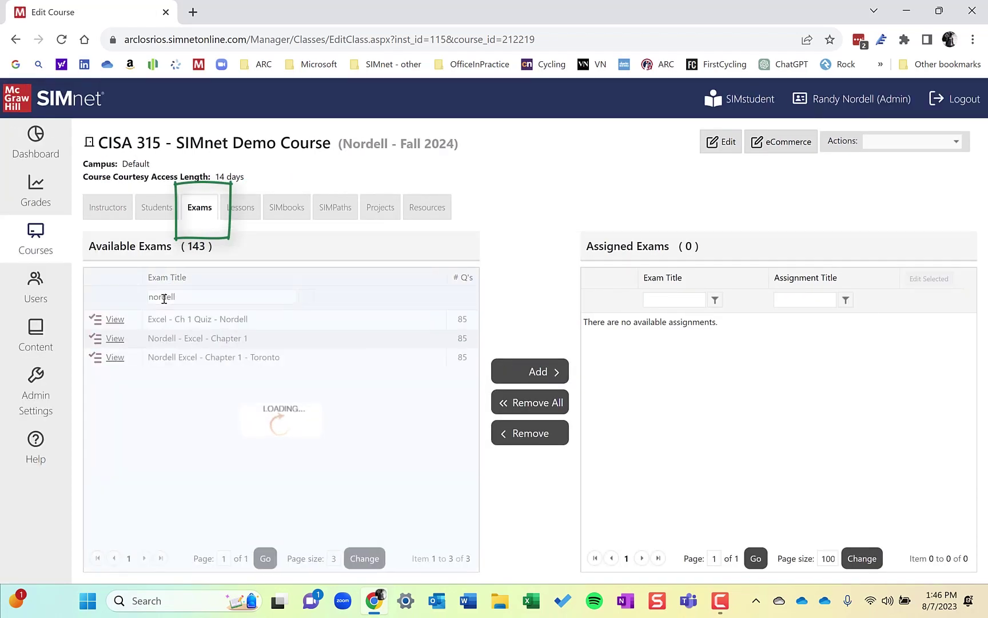
{"action": "left_click", "coordinate": [205, 324]}
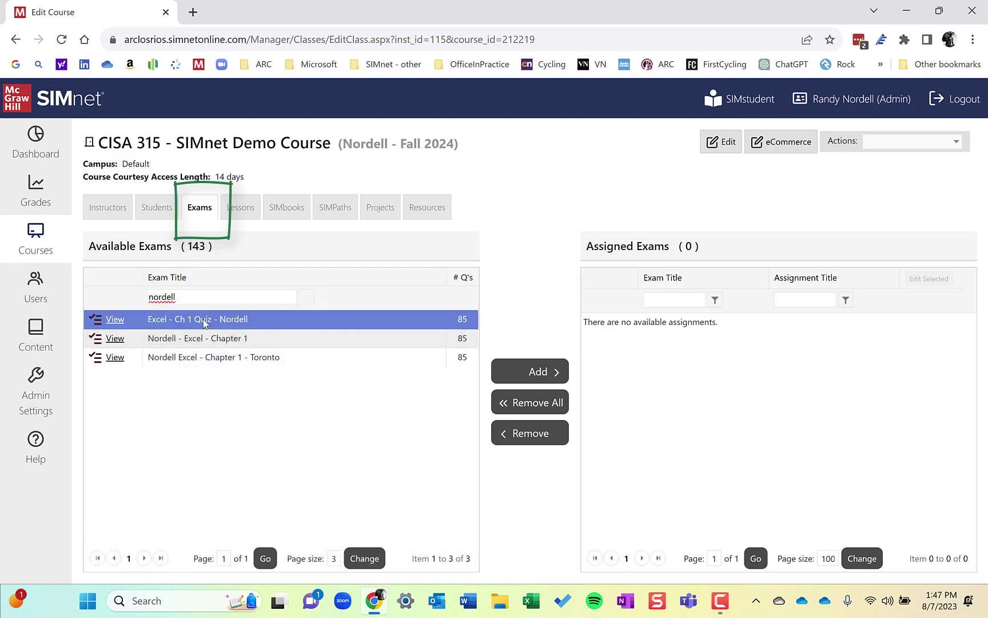
{"action": "left_click", "coordinate": [505, 379]}
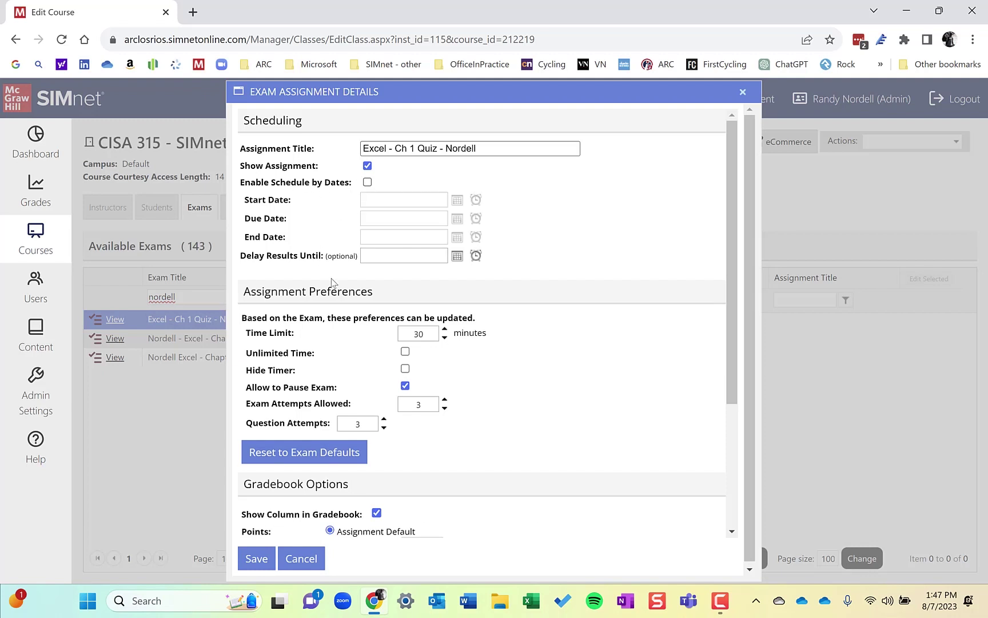
{"action": "scroll", "coordinate": [340, 320], "scroll_direction": "down", "scroll_amount": 1}
{"action": "scroll", "coordinate": [558, 379], "scroll_direction": "down", "scroll_amount": 1}
{"action": "scroll", "coordinate": [558, 380], "scroll_direction": "down", "scroll_amount": 1}
{"action": "left_click", "coordinate": [331, 431]}
{"action": "left_click", "coordinate": [256, 558]}
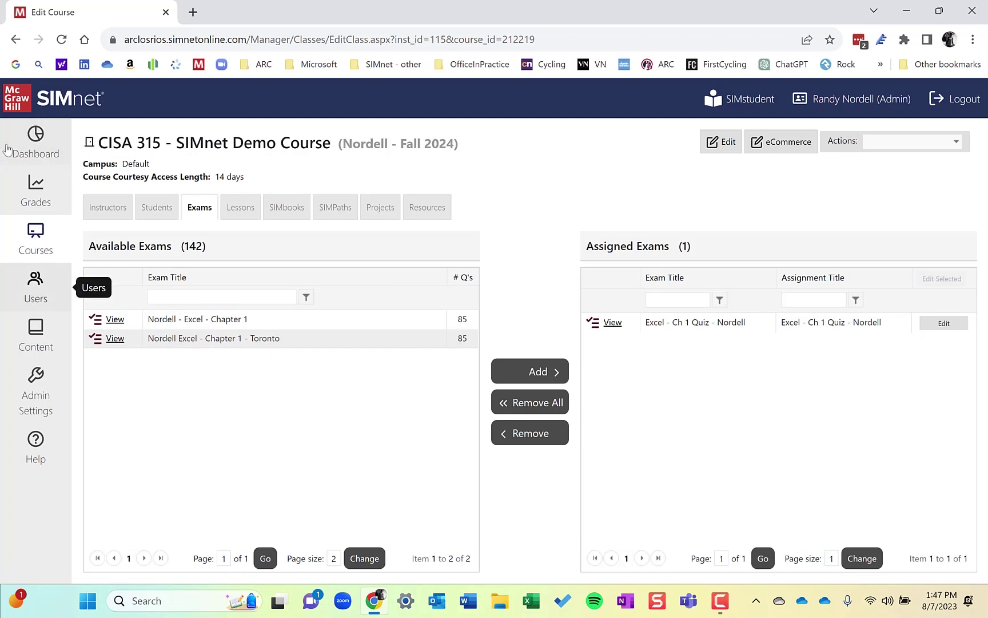
- Open the In Practice Excel 365/2021 SIMbook and the Chapter 2 Actions menu
{"action": "left_click", "coordinate": [40, 338]}
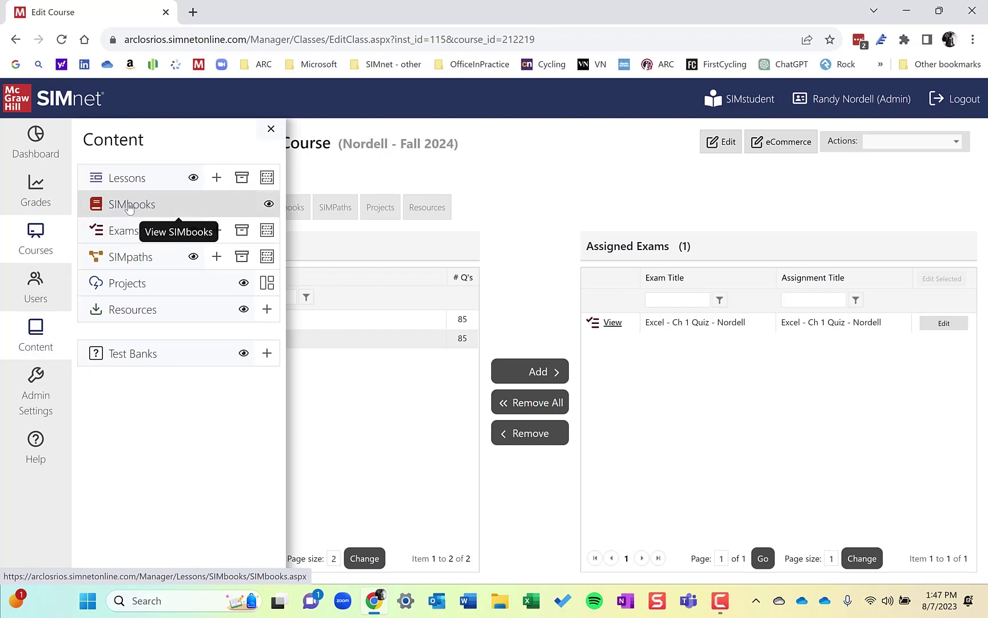
{"action": "left_click", "coordinate": [130, 207]}
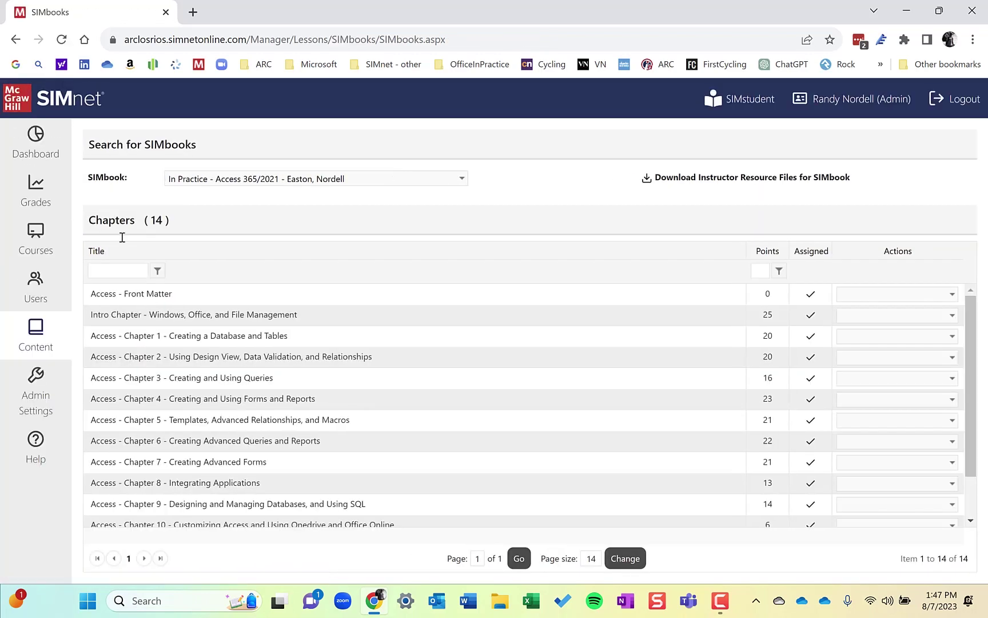
{"action": "left_click", "coordinate": [249, 183]}
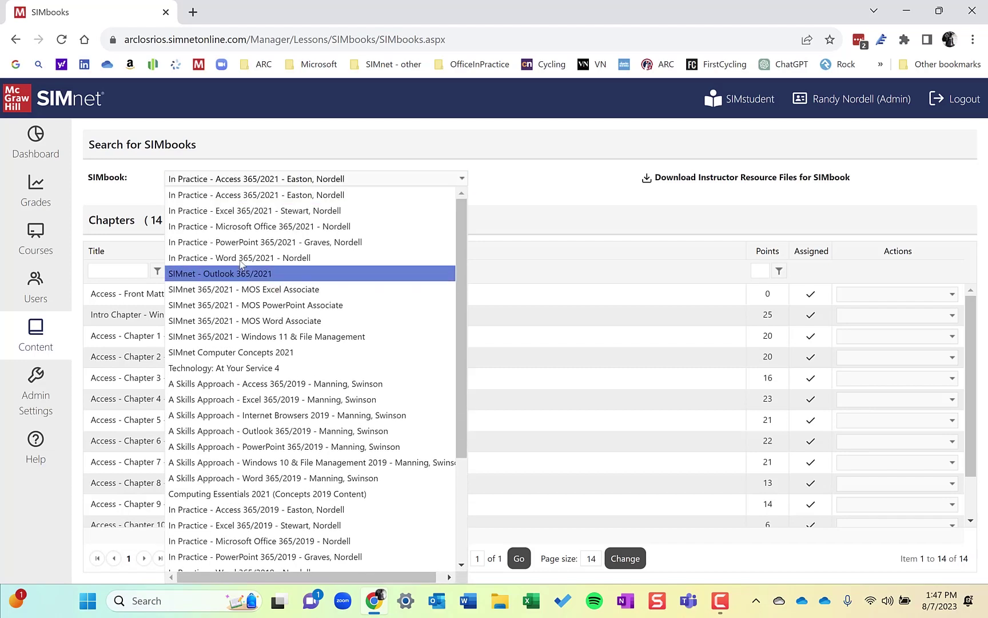
{"action": "left_click", "coordinate": [247, 210]}
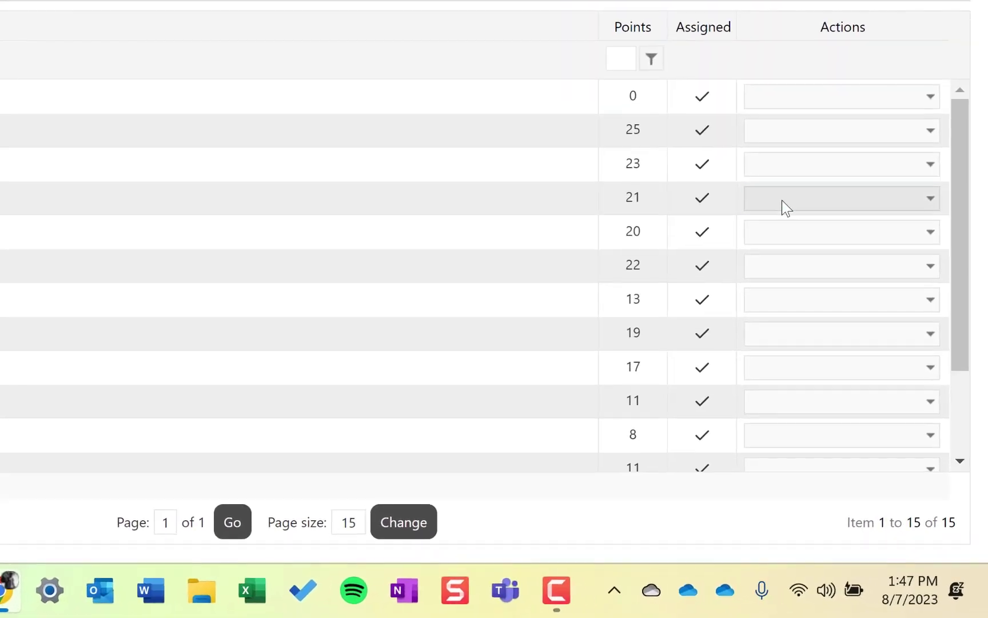
{"action": "left_click", "coordinate": [860, 359]}
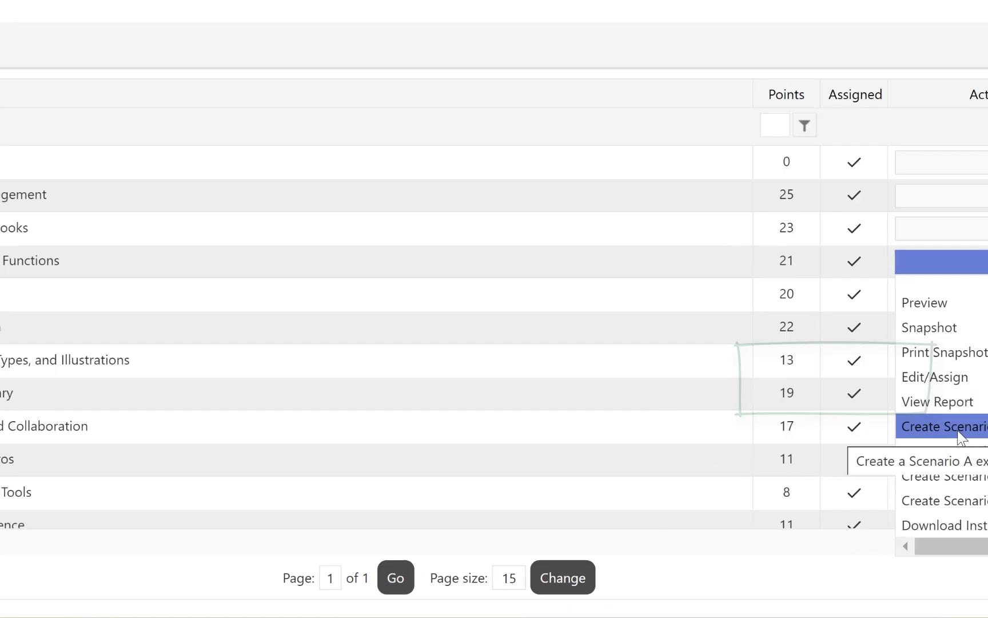
- Create a Chapter 2 Scenario A exam titled 'Excel - Ch 2 Quiz - Nordell'
{"action": "left_click", "coordinate": [958, 430]}
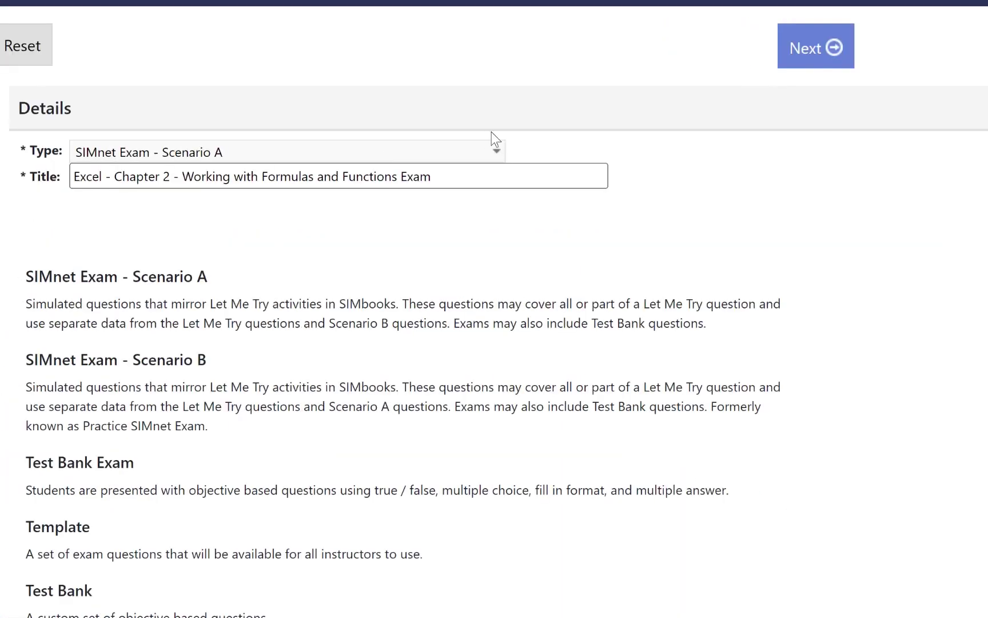
{"action": "left_click", "coordinate": [453, 178]}
{"action": "mouse_move", "coordinate": [453, 179]}
{"action": "left_mouse_down"}
{"action": "mouse_move", "coordinate": [59, 142]}
{"action": "mouse_move", "coordinate": [9, 117]}
{"action": "left_mouse_up"}
{"action": "type", "text": "Excel - Ch 1 Quiz - Nordell"}
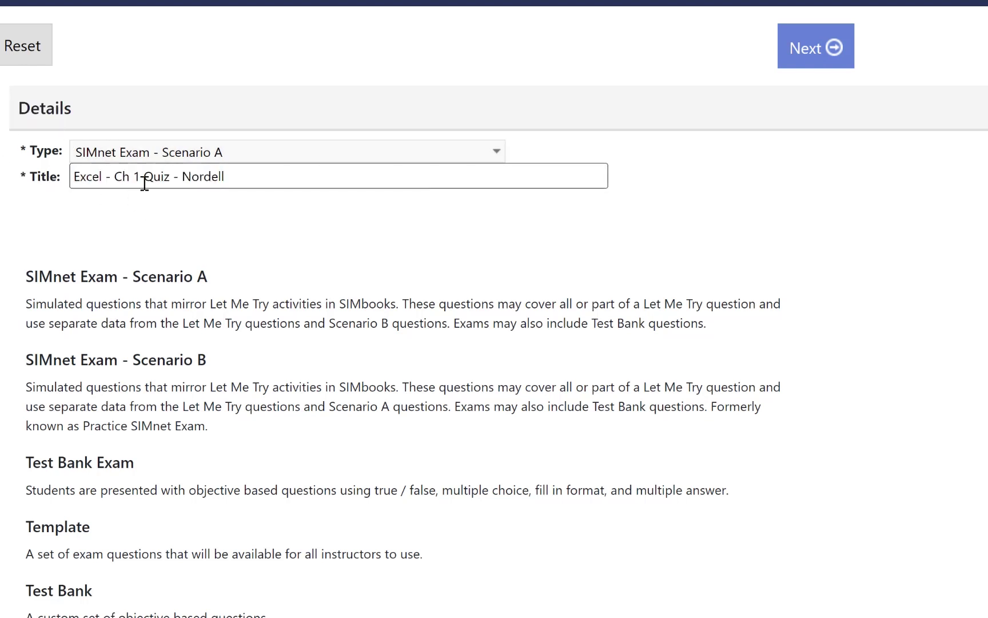
{"action": "left_click", "coordinate": [138, 176]}
{"action": "key", "text": "BackSpace"}
{"action": "type", "text": "2"}
{"action": "left_click", "coordinate": [806, 54]}
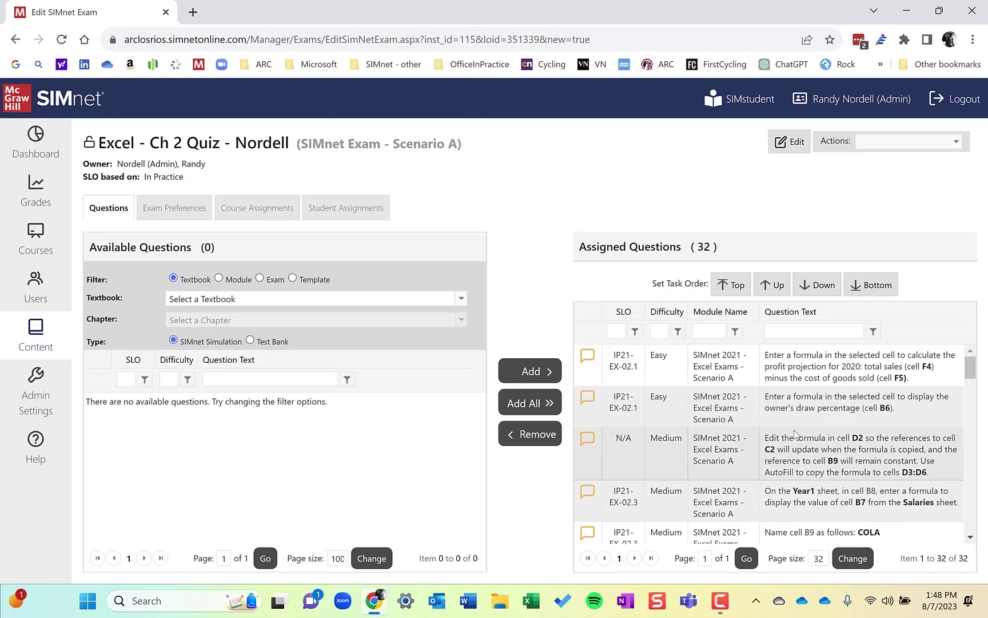
- Edit the exam preferences and set a random question limit of 20
{"action": "left_click", "coordinate": [774, 421]}
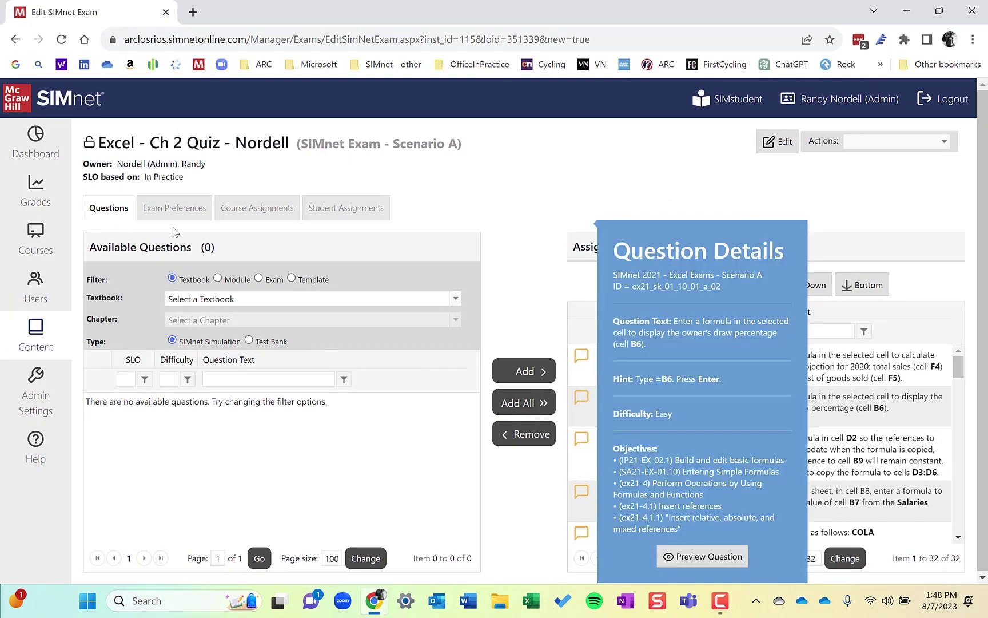
{"action": "left_click", "coordinate": [174, 218]}
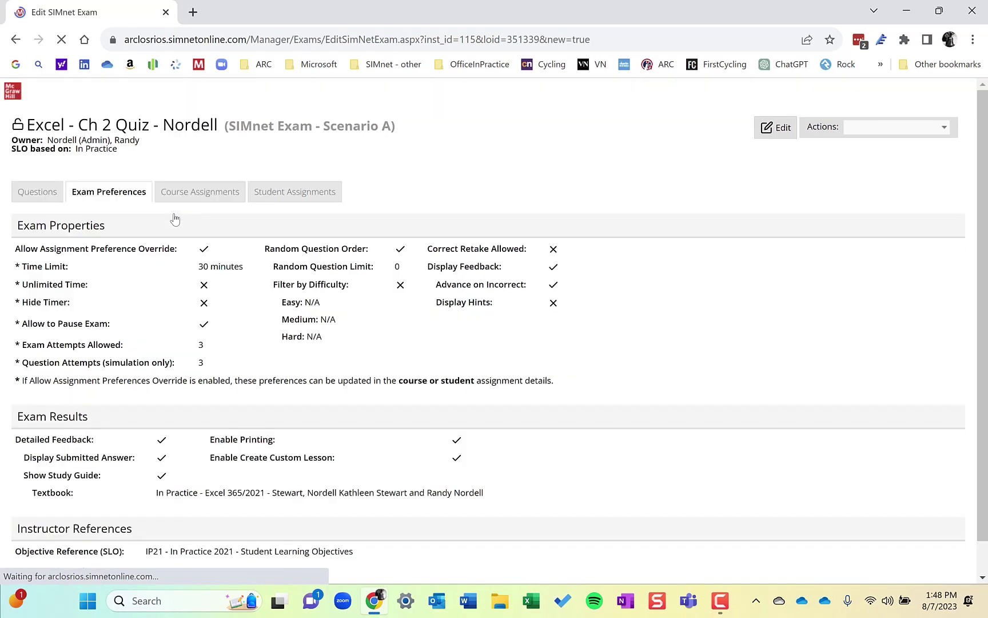
{"action": "scroll", "coordinate": [360, 378], "scroll_direction": "down", "scroll_amount": 3}
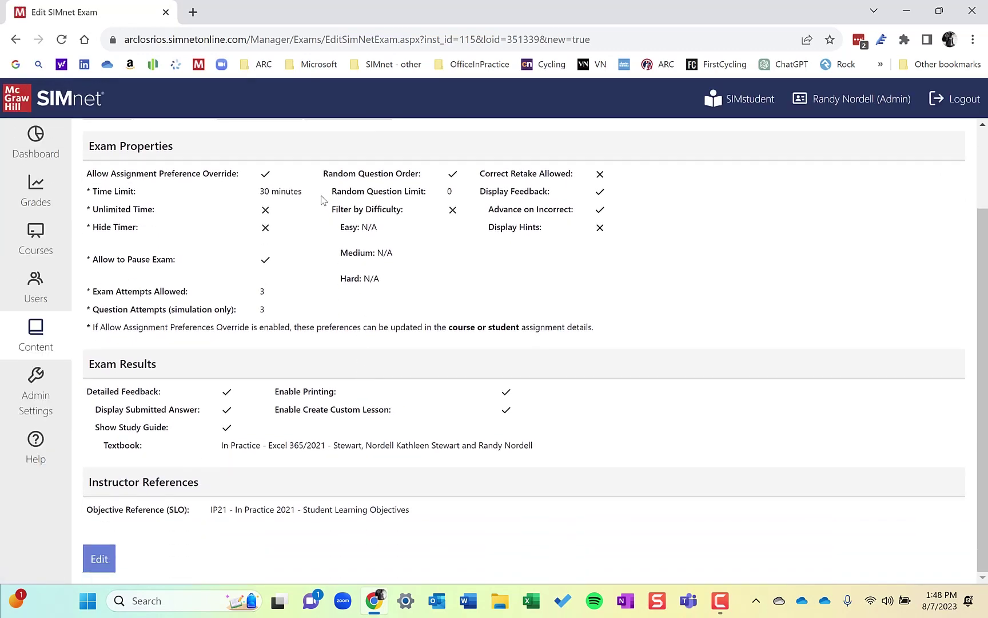
{"action": "left_click", "coordinate": [99, 559]}
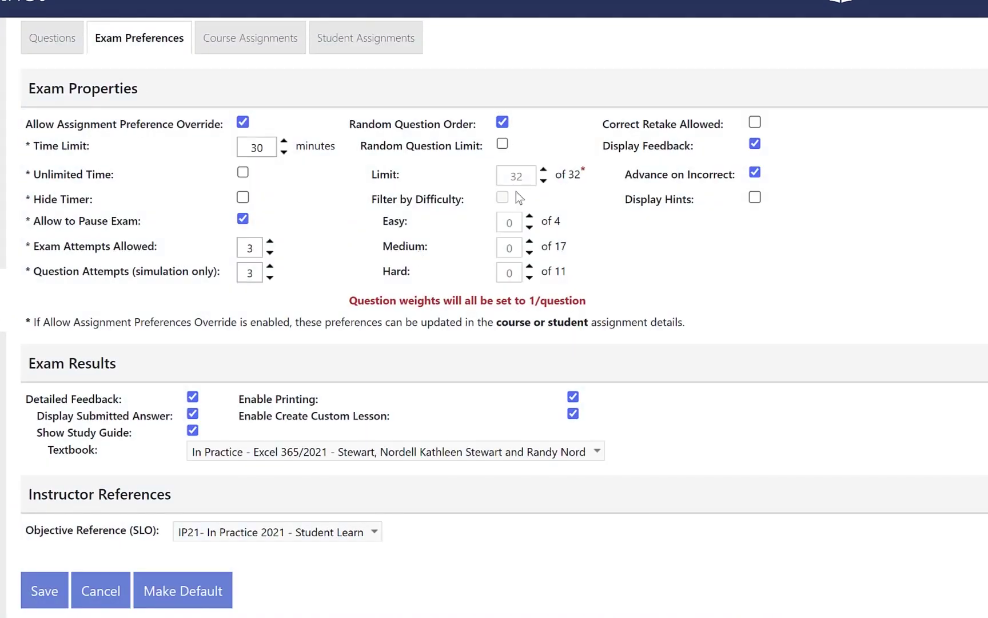
{"action": "left_click", "coordinate": [503, 146]}
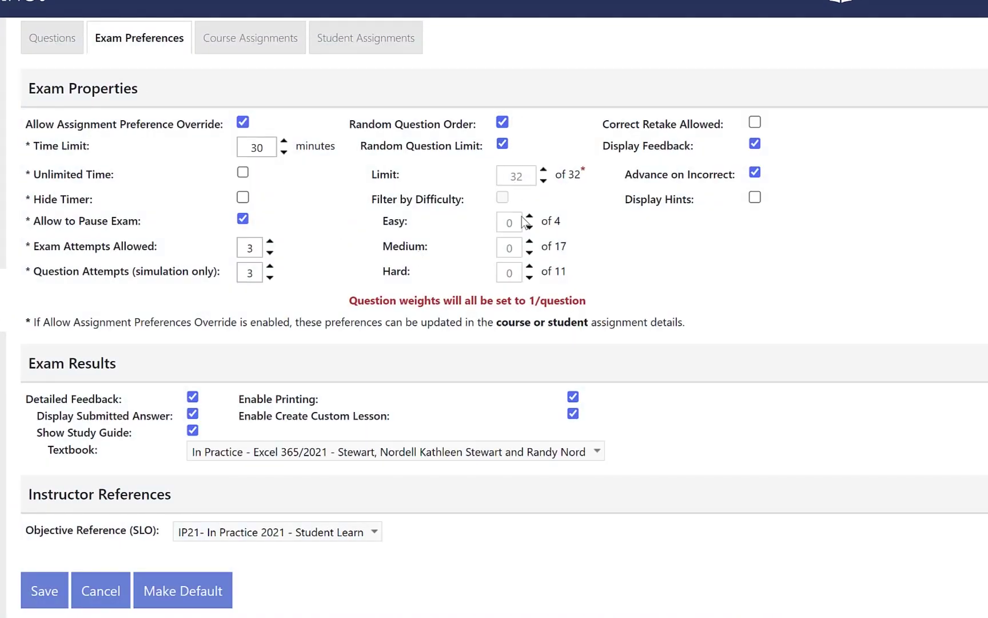
{"action": "double_click", "coordinate": [534, 176]}
{"action": "type", "text": "20"}
- Filter by difficulty with 4 easy, 8 medium, 8 hard questions and save
{"action": "left_click", "coordinate": [503, 198]}
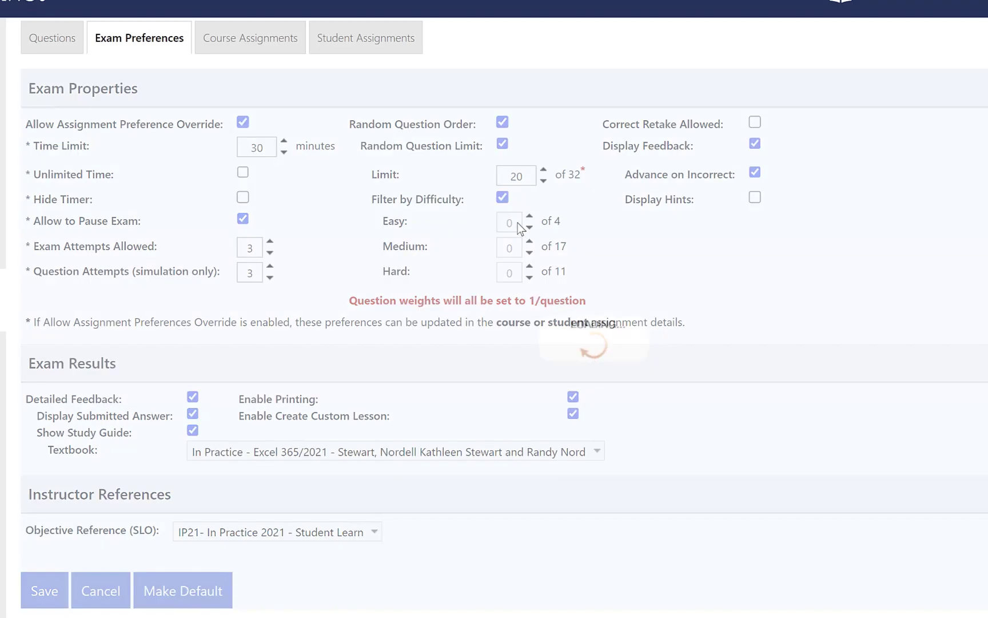
{"action": "double_click", "coordinate": [517, 223]}
{"action": "type", "text": "4"}
{"action": "double_click", "coordinate": [516, 248]}
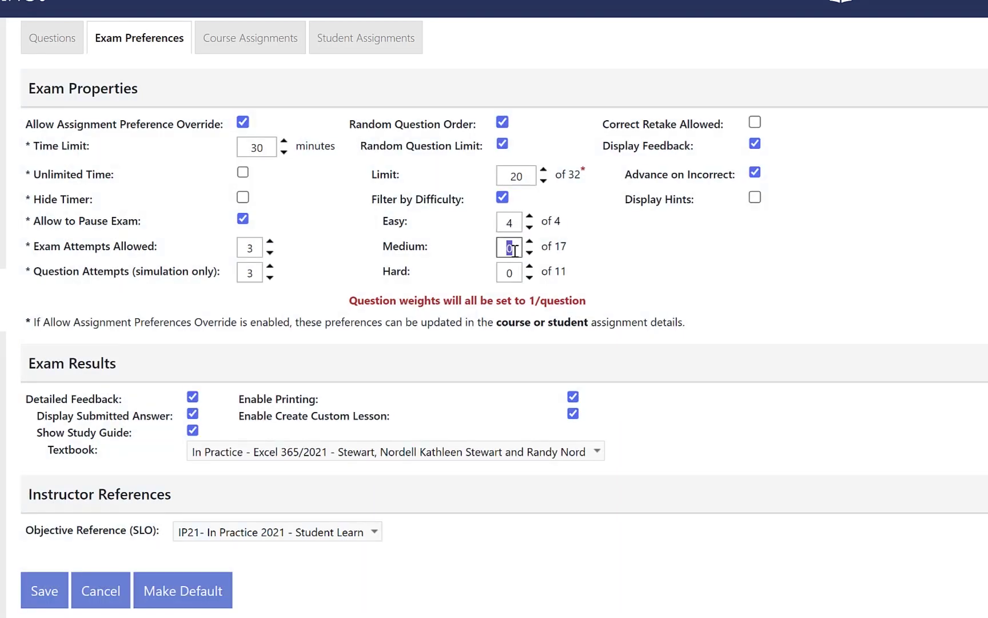
{"action": "type", "text": "8"}
{"action": "double_click", "coordinate": [515, 274]}
{"action": "type", "text": "8"}
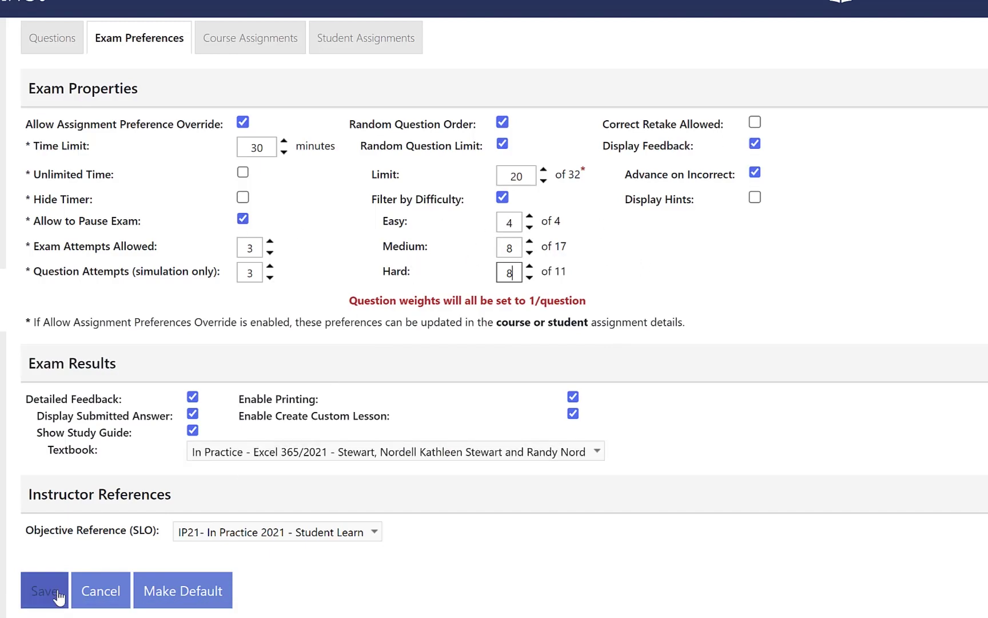
{"action": "left_click", "coordinate": [90, 571]}
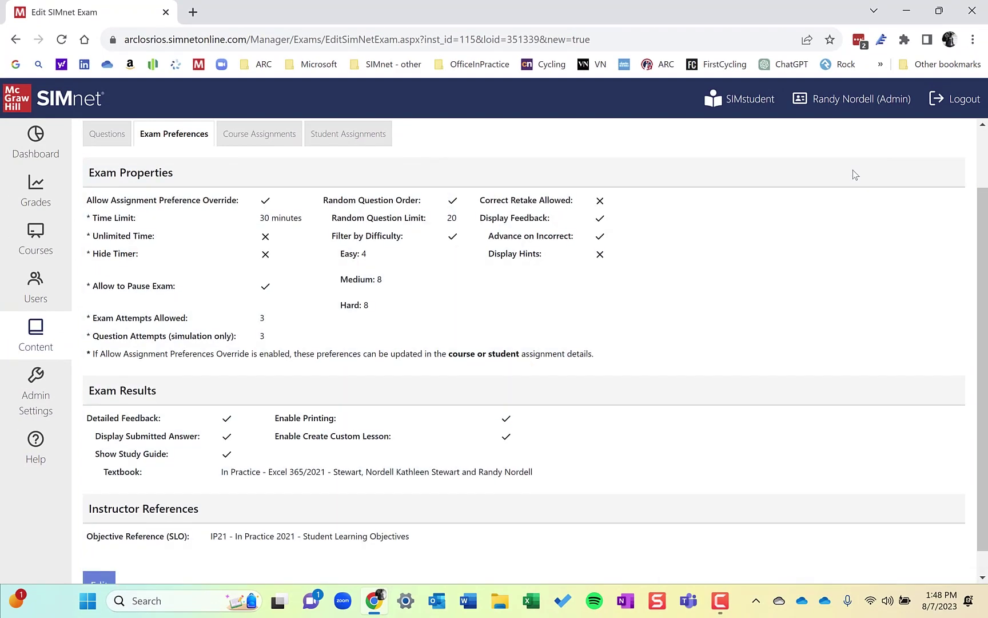
{"action": "scroll", "coordinate": [386, 301], "scroll_direction": "up", "scroll_amount": 2}
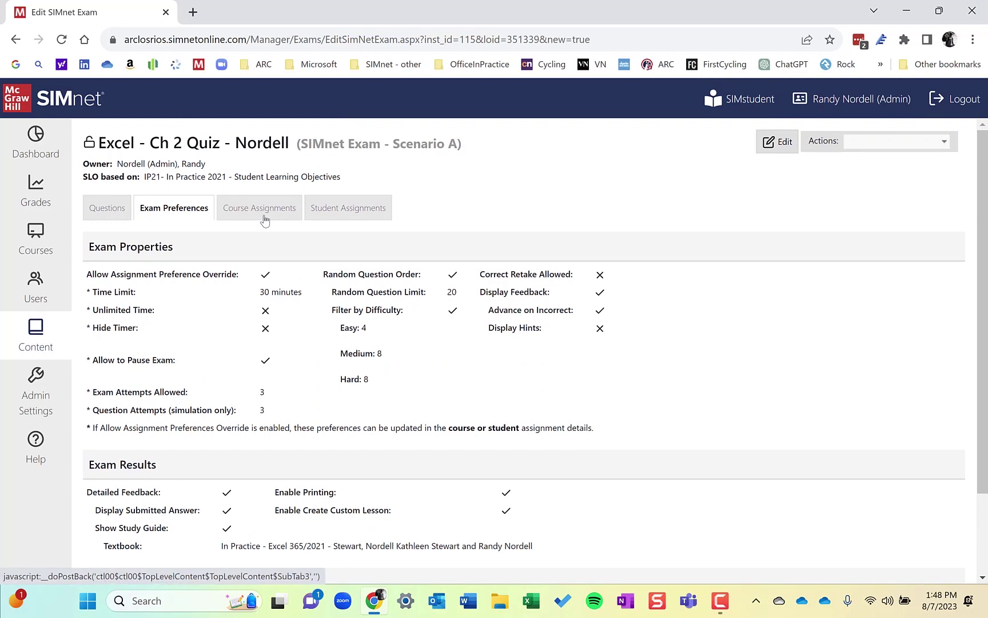
{"action": "left_click", "coordinate": [36, 240]}
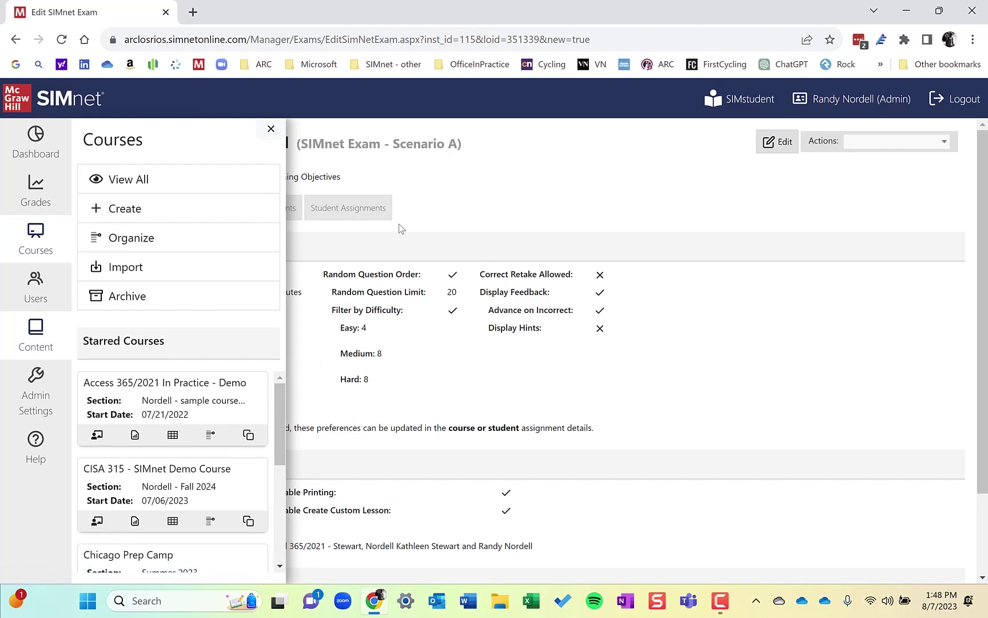
{"action": "left_click", "coordinate": [517, 217]}
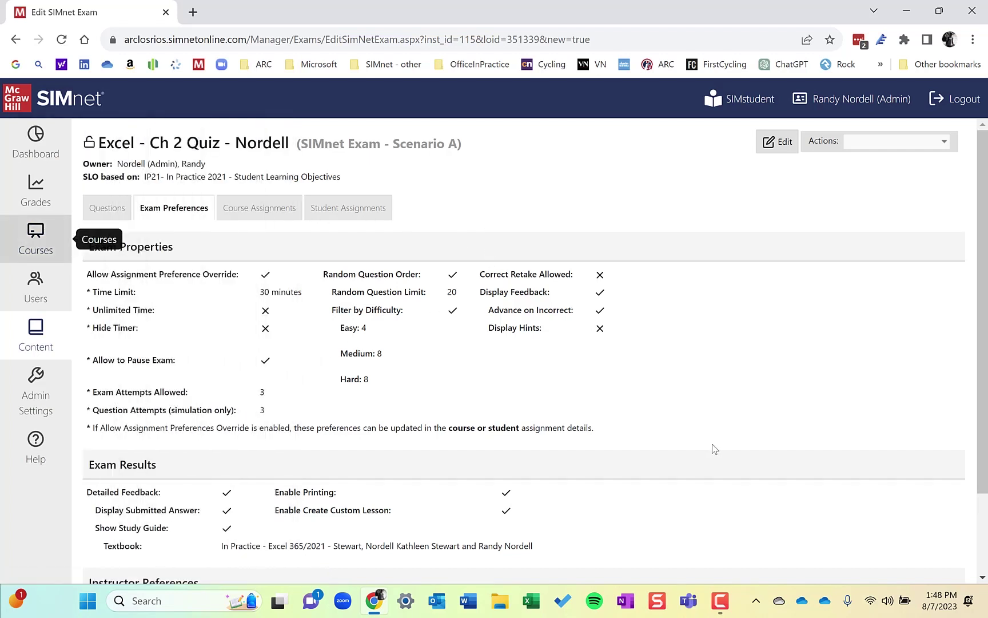